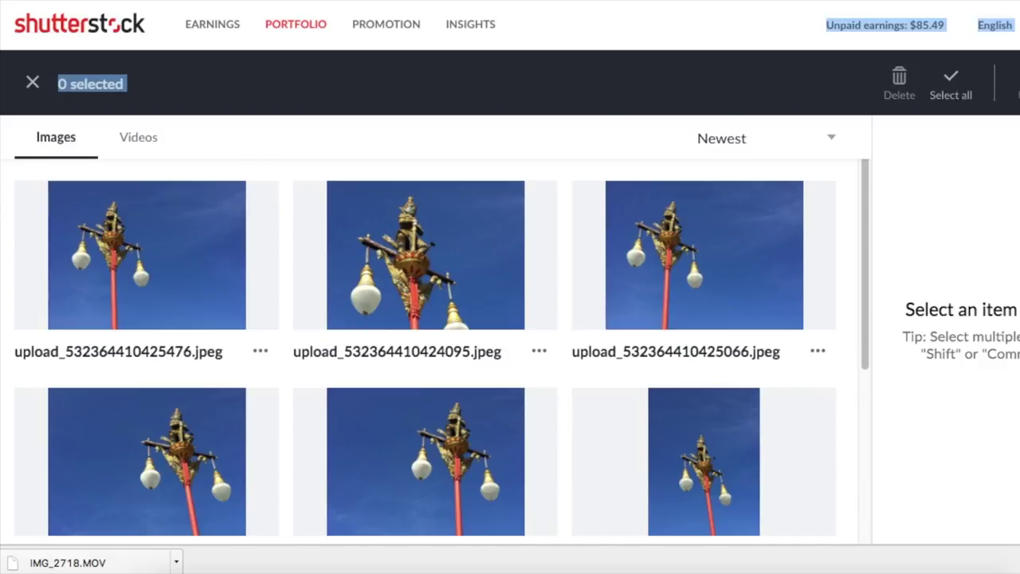
- Check the videos awaiting submission, return to the images and look through the uploaded street lamp photos
mouse_move(606, 192)
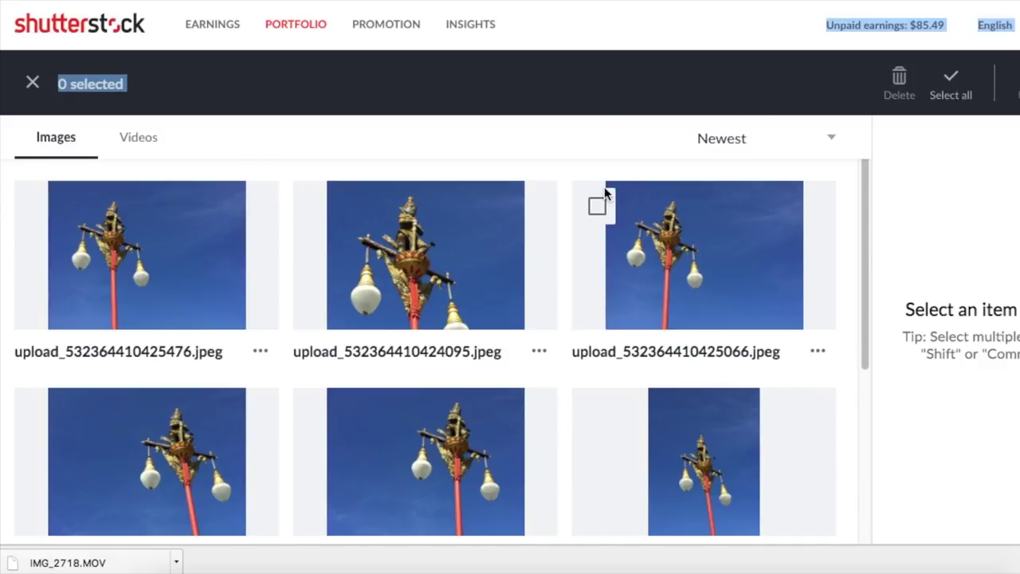
click(142, 140)
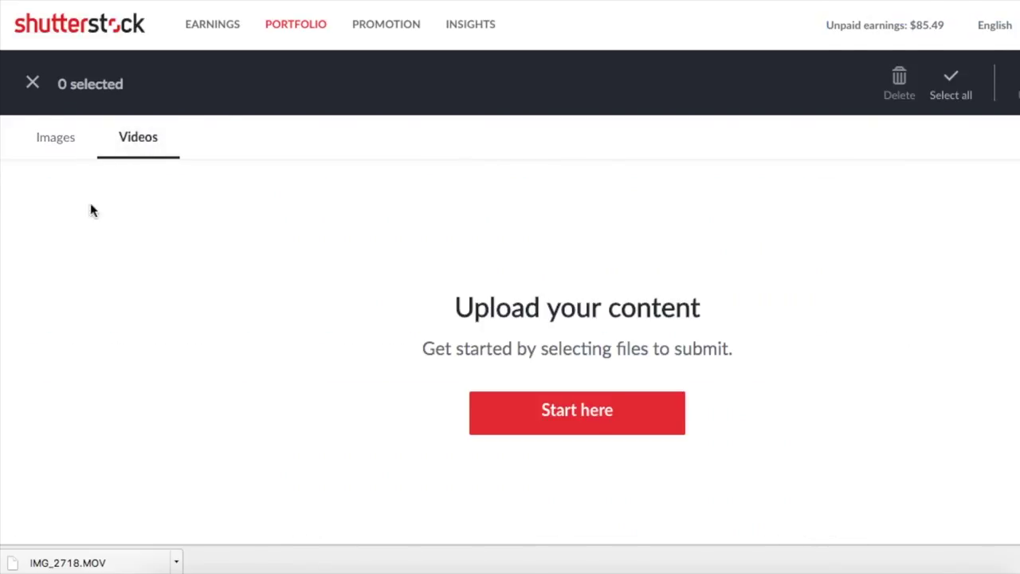
click(66, 142)
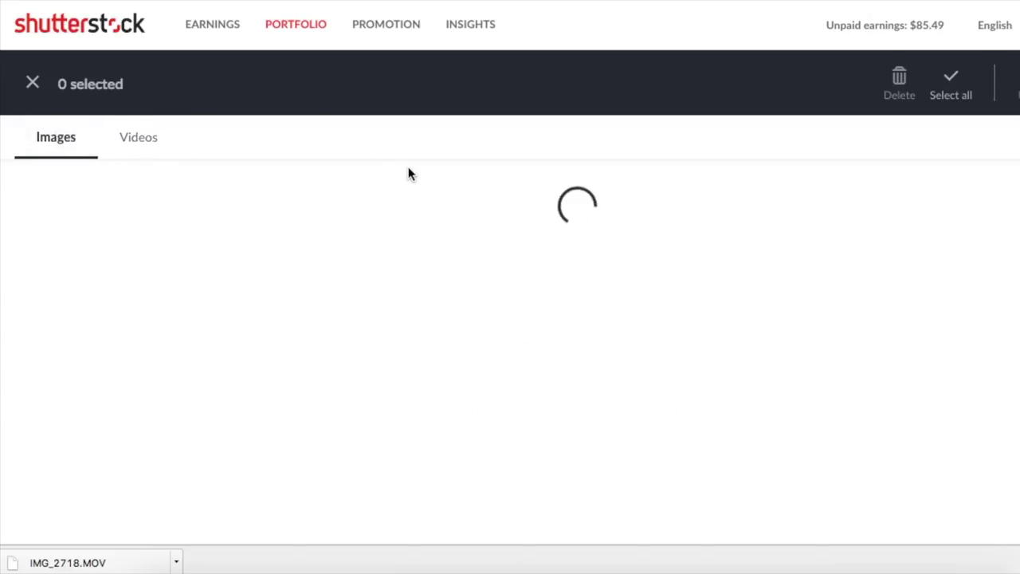
scroll(593, 467, down, 5)
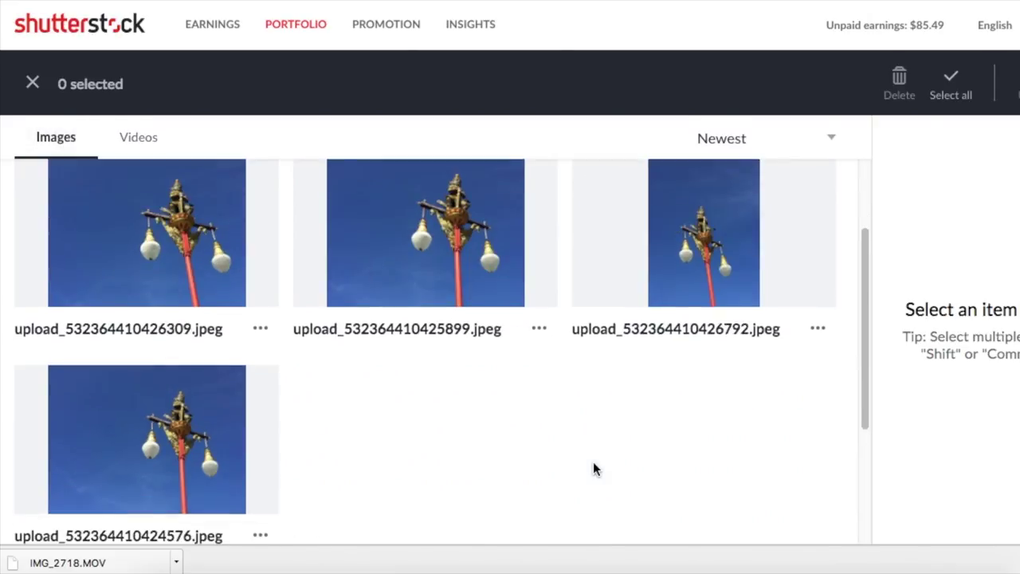
scroll(593, 467, down, 6)
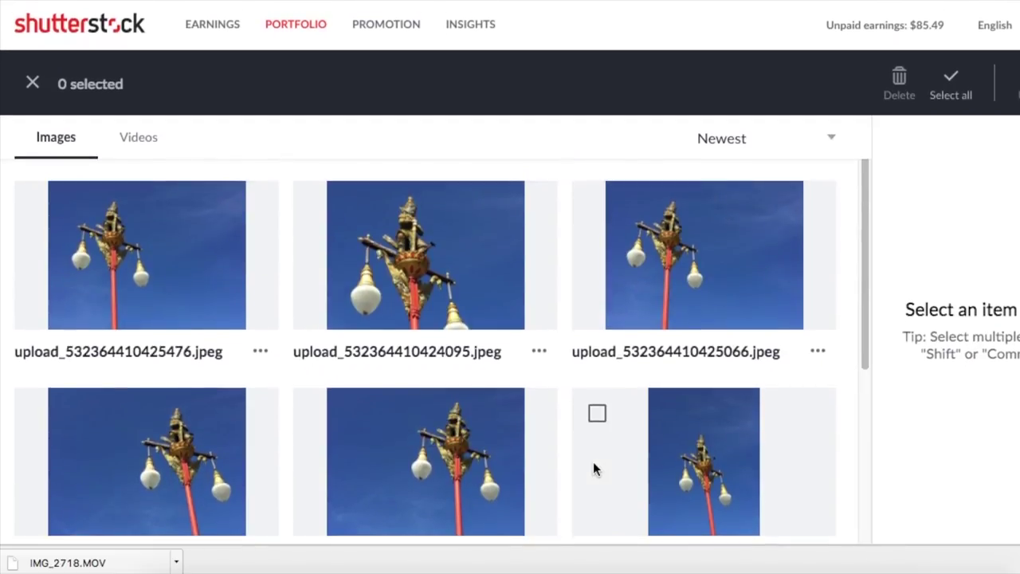
scroll(593, 462, down, 5)
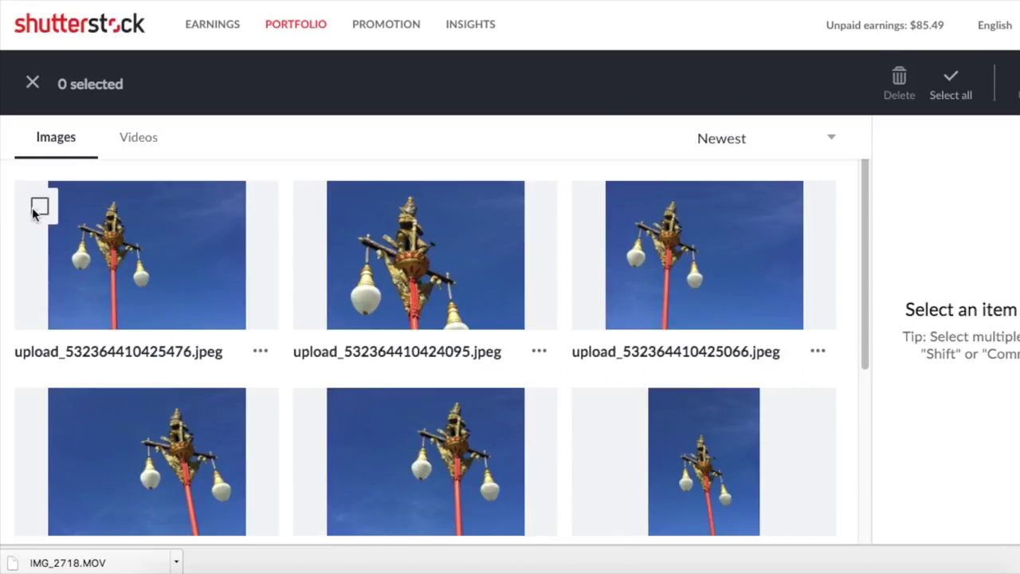
- Select all seven uploaded street lamp images so their details can be edited together
click(40, 208)
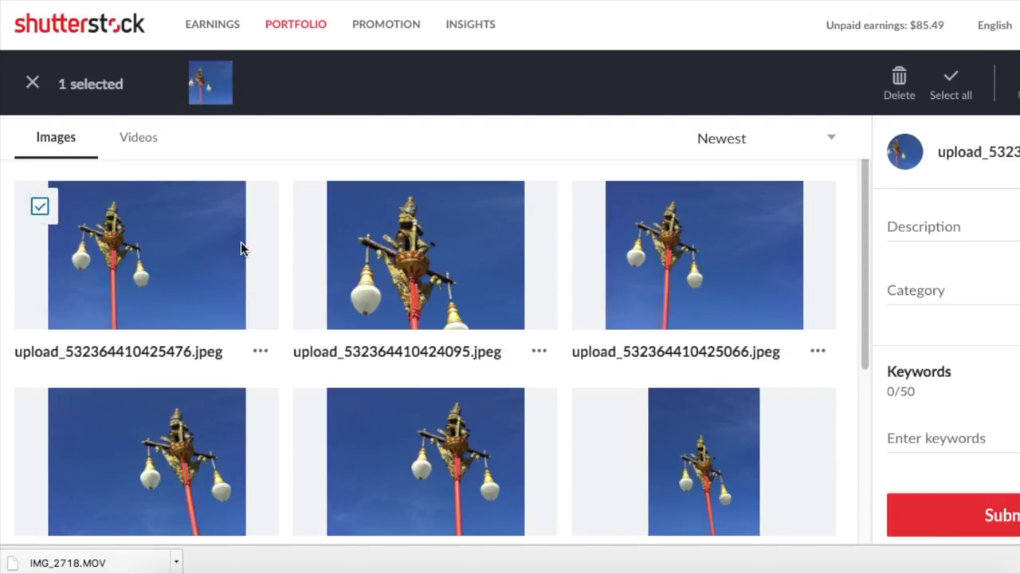
click(354, 257)
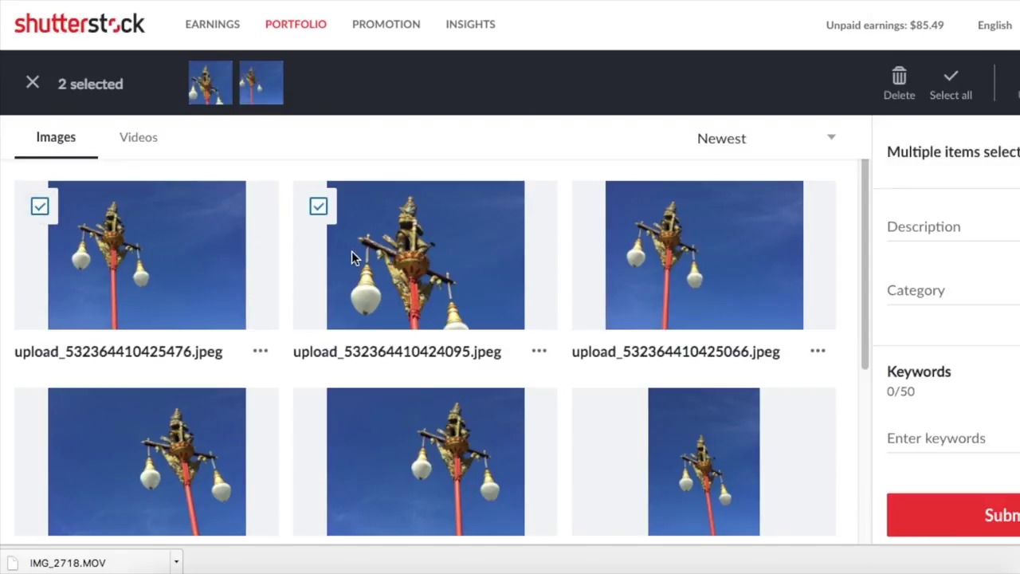
click(661, 277)
click(213, 434)
click(383, 430)
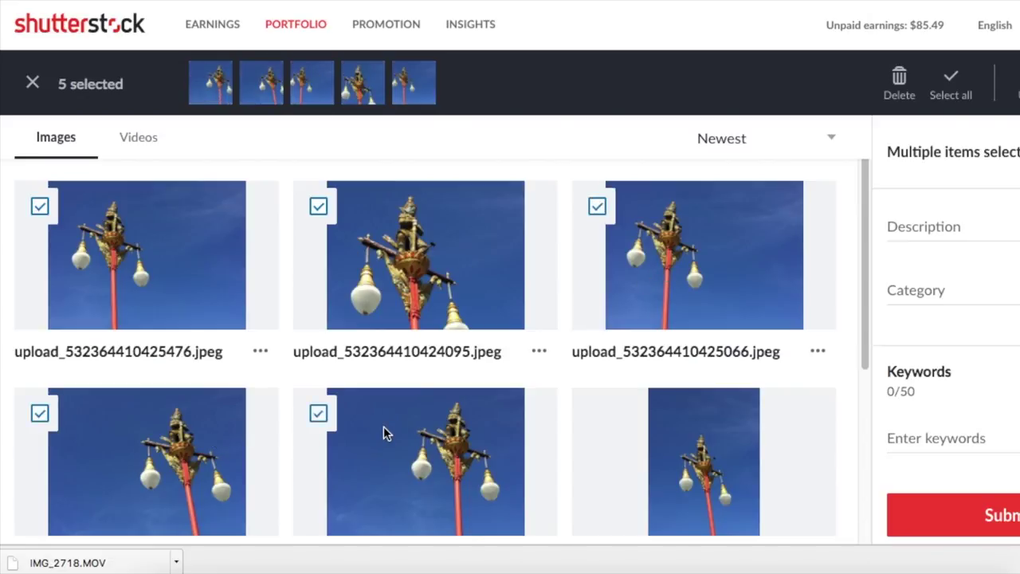
scroll(383, 431, down, 3)
click(678, 310)
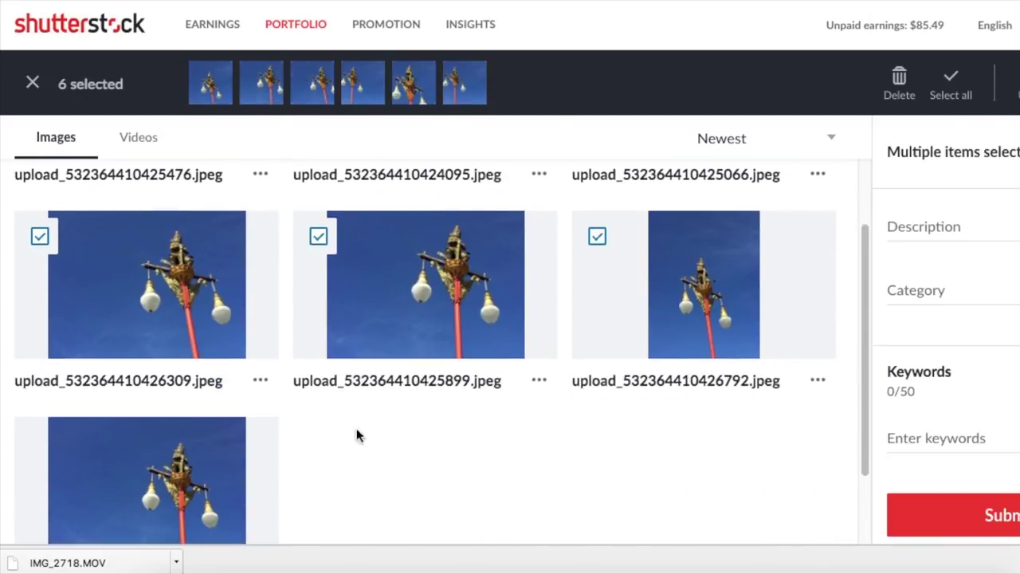
click(182, 442)
scroll(485, 369, up, 3)
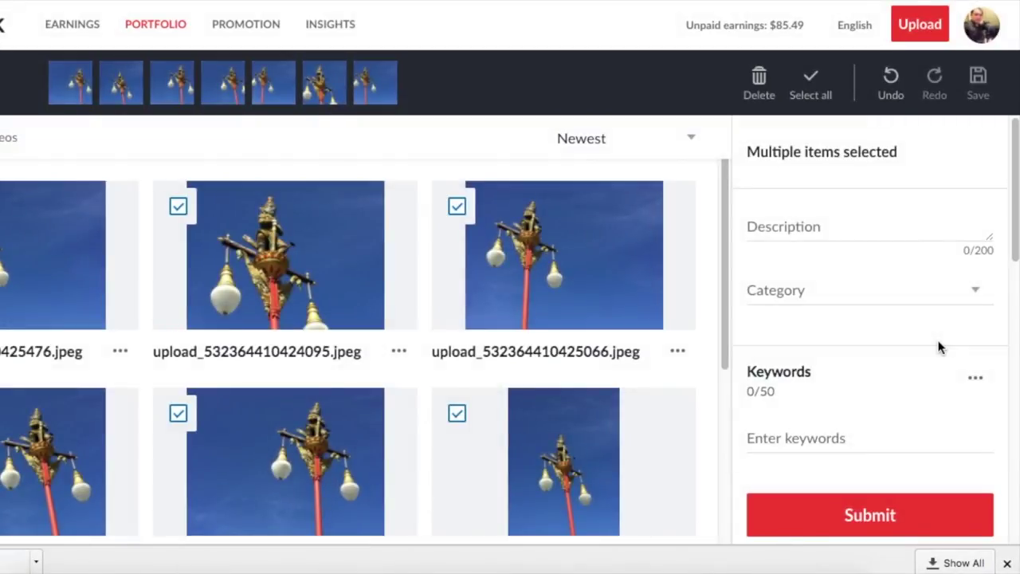
- Enter "giant Street lamp on blue sky and space for text" as the description of the selected images
click(844, 227)
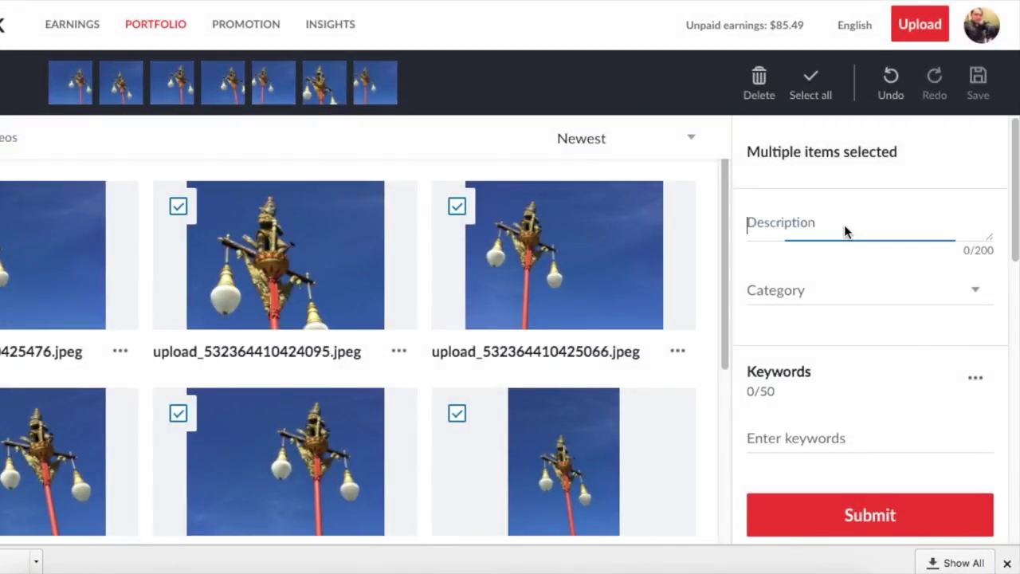
text(giant )
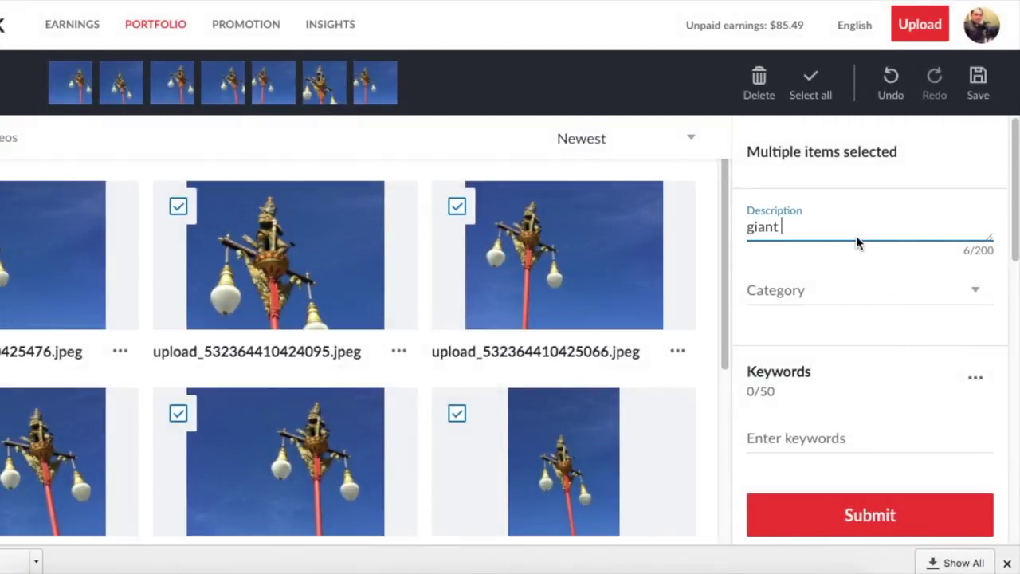
text(Street lamp)
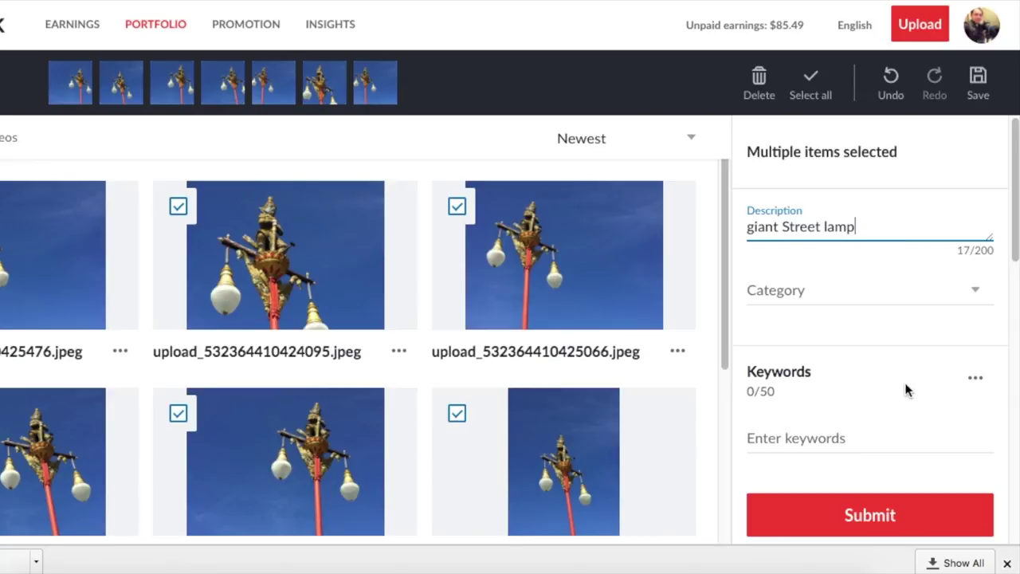
text( ปี)
key(BackSpace)
key(BackSpace)
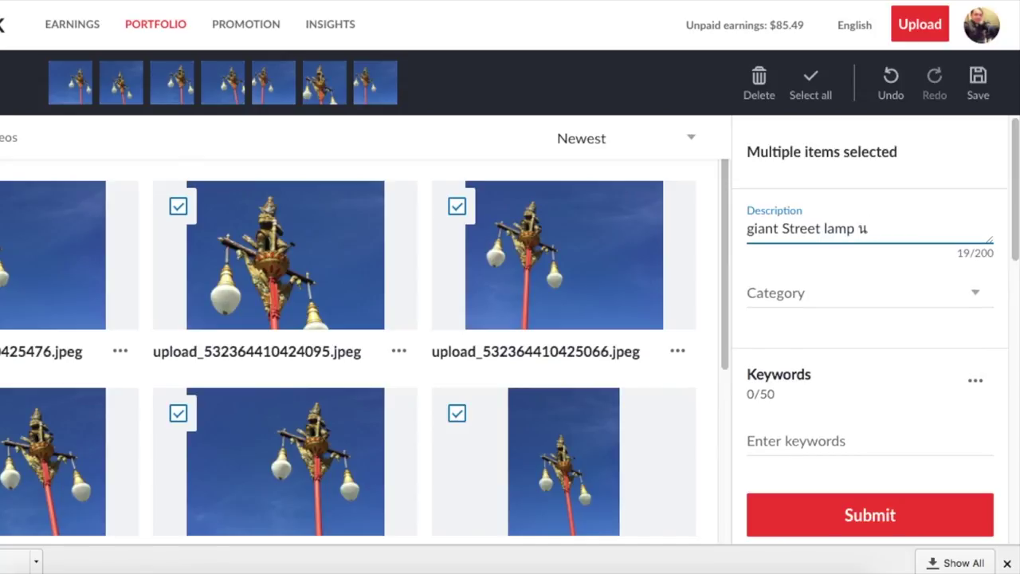
text(on blue sky)
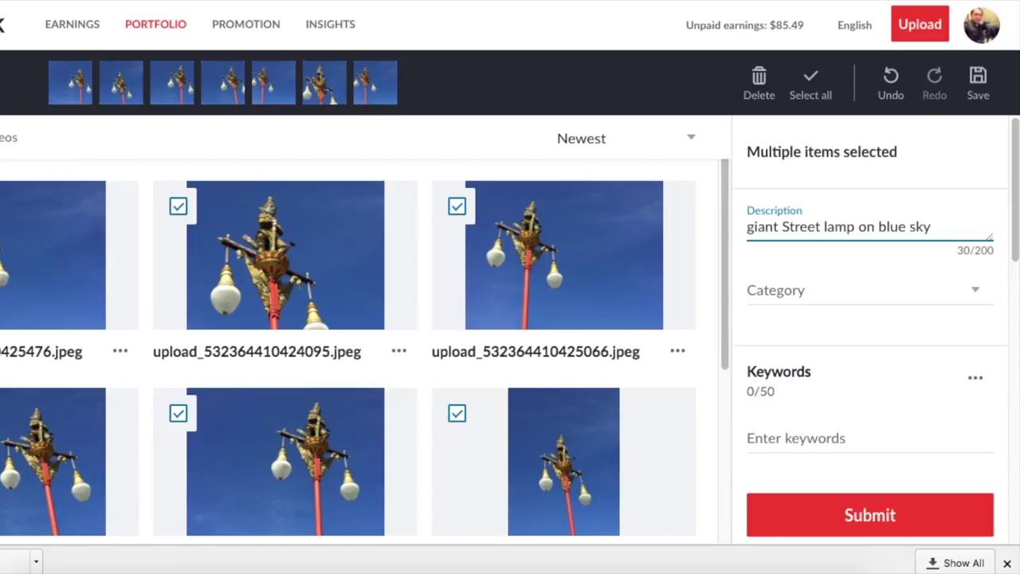
text( and space for )
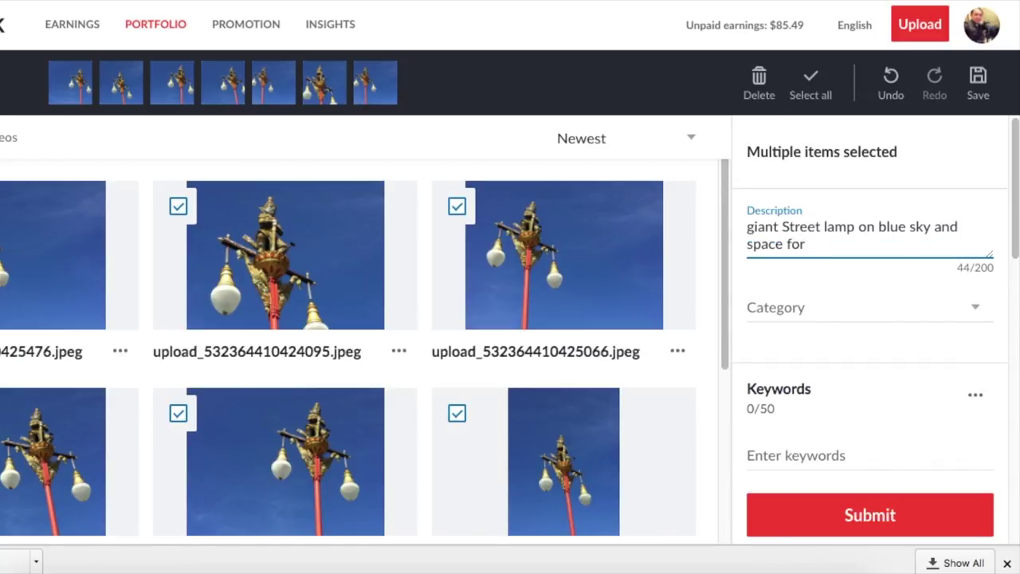
text(text)
- Set the category of the selected images to Parks/Outdoor
click(941, 310)
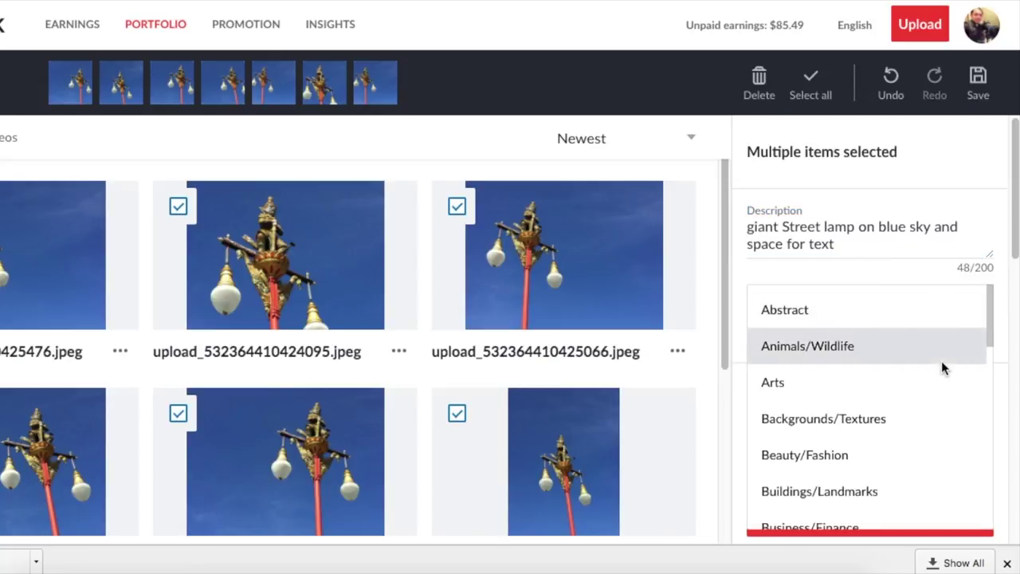
scroll(942, 365, down, 4)
scroll(941, 363, down, 4)
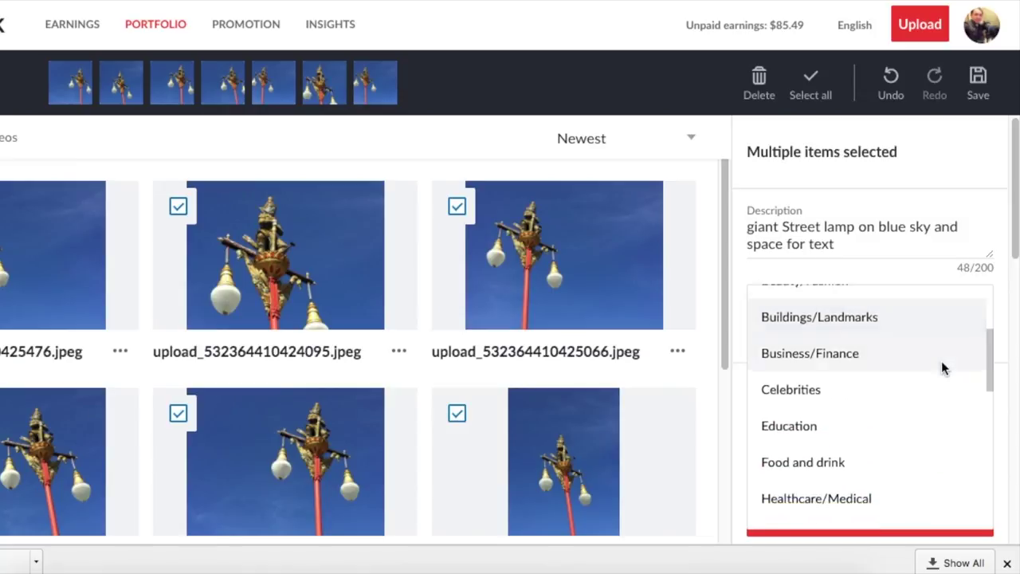
scroll(941, 368, down, 4)
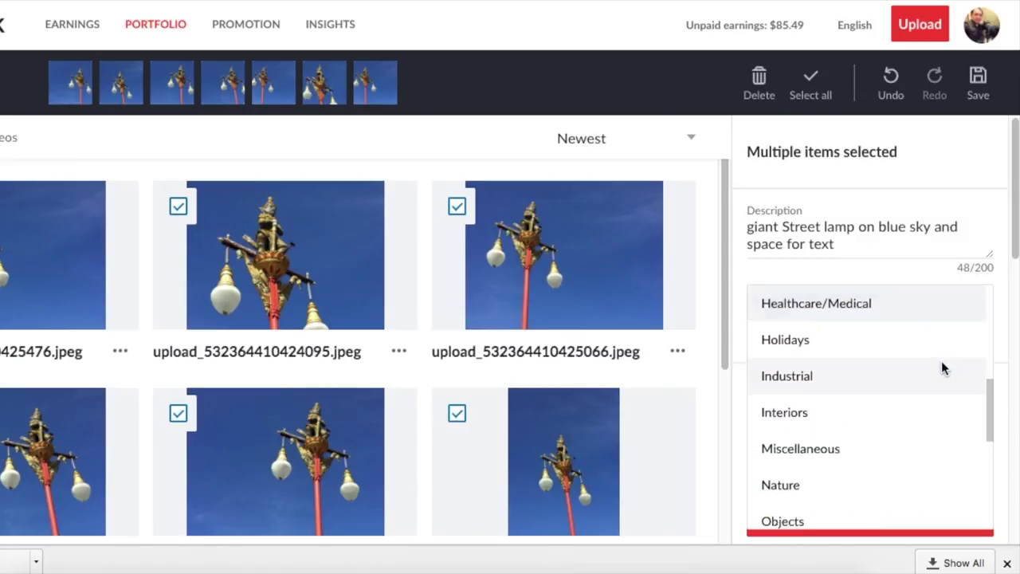
scroll(941, 363, down, 2)
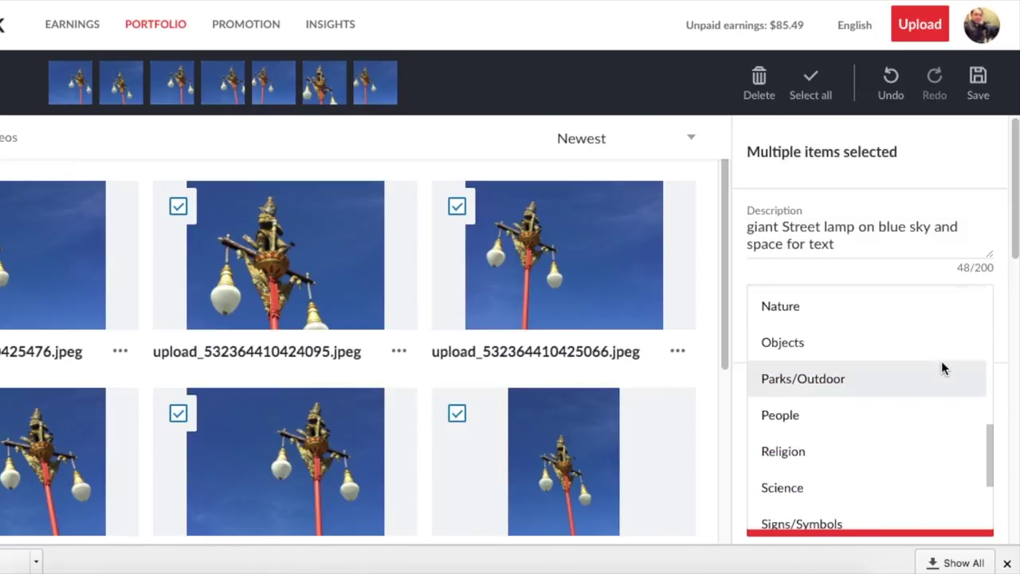
click(901, 370)
- Add the suggested keywords blue, light, lamp, street, sky, background, architecture, art, thailand and outdoor to the selected images
scroll(864, 410, down, 2)
scroll(864, 410, down, 3)
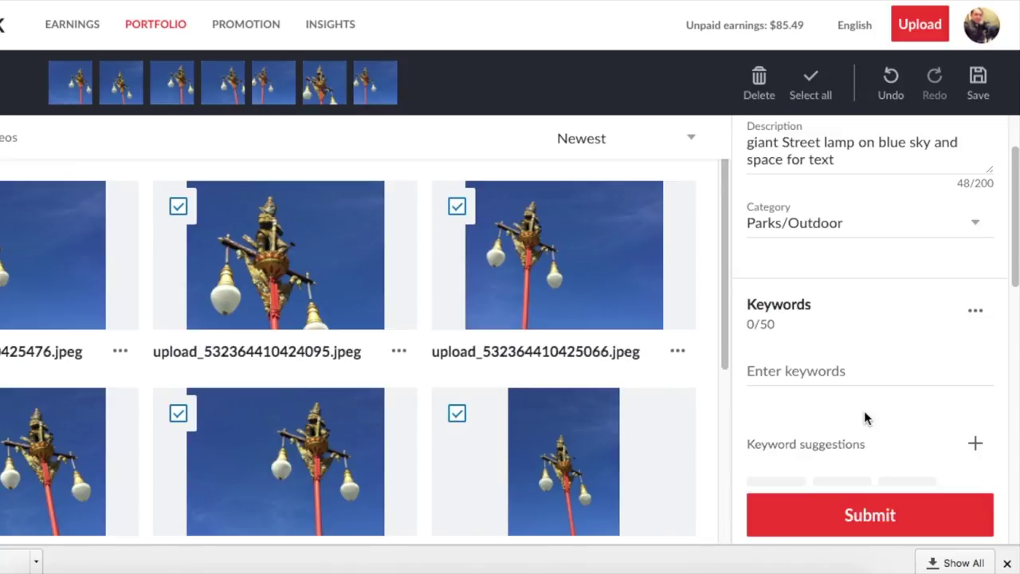
scroll(863, 410, down, 2)
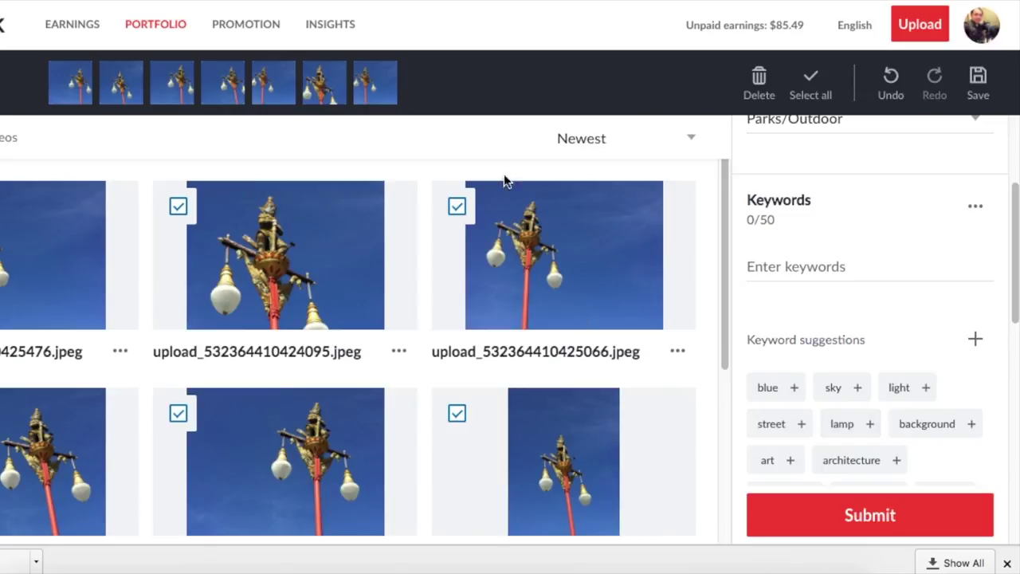
scroll(887, 317, down, 2)
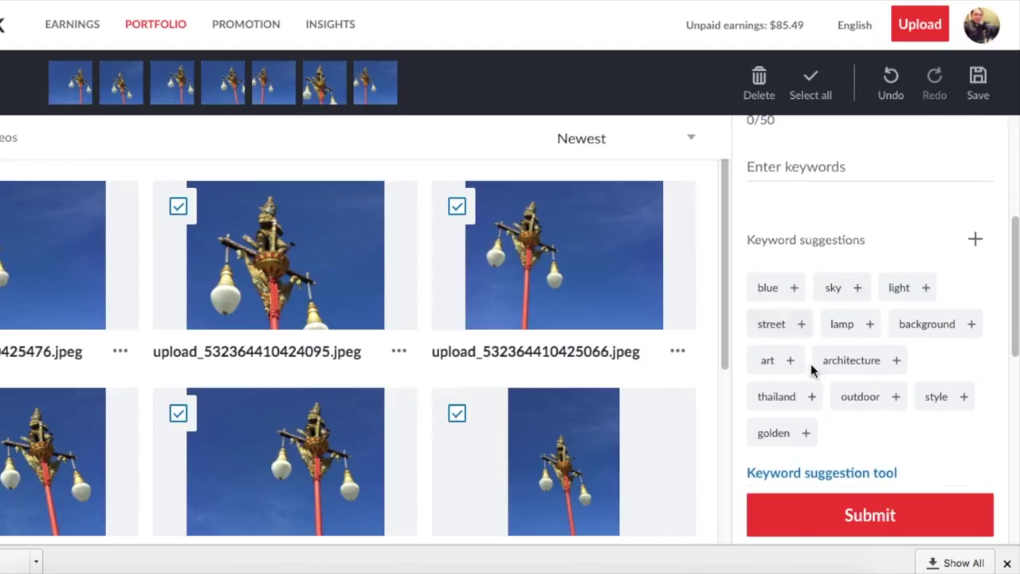
scroll(821, 370, down, 3)
scroll(841, 382, up, 3)
scroll(843, 386, down, 1)
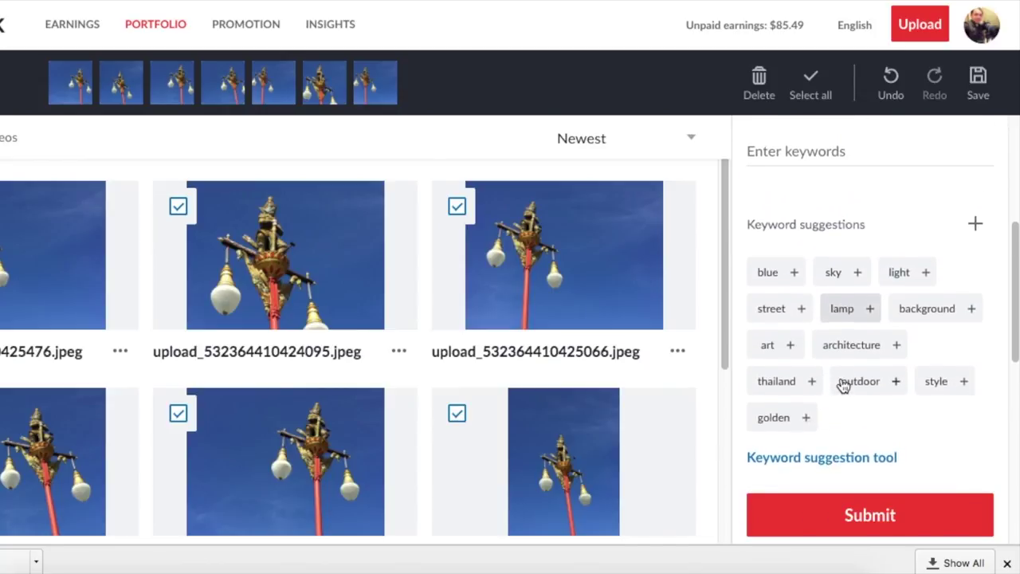
scroll(789, 430, down, 1)
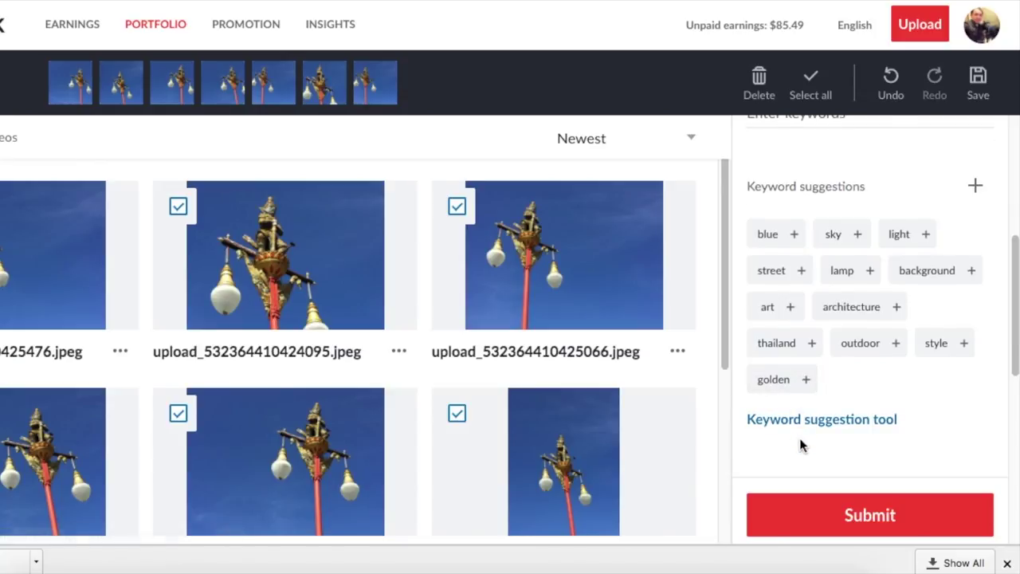
click(795, 236)
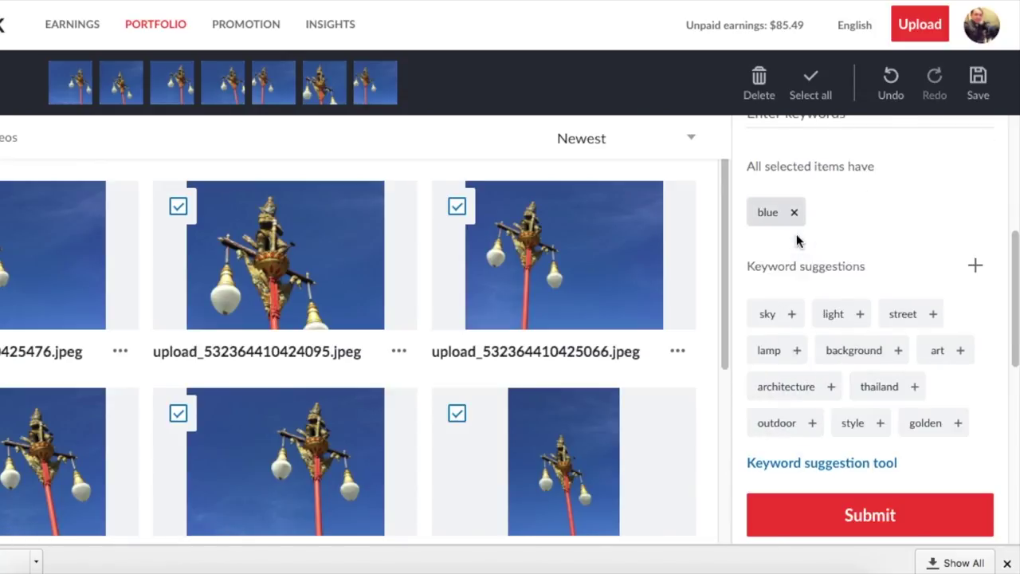
click(861, 316)
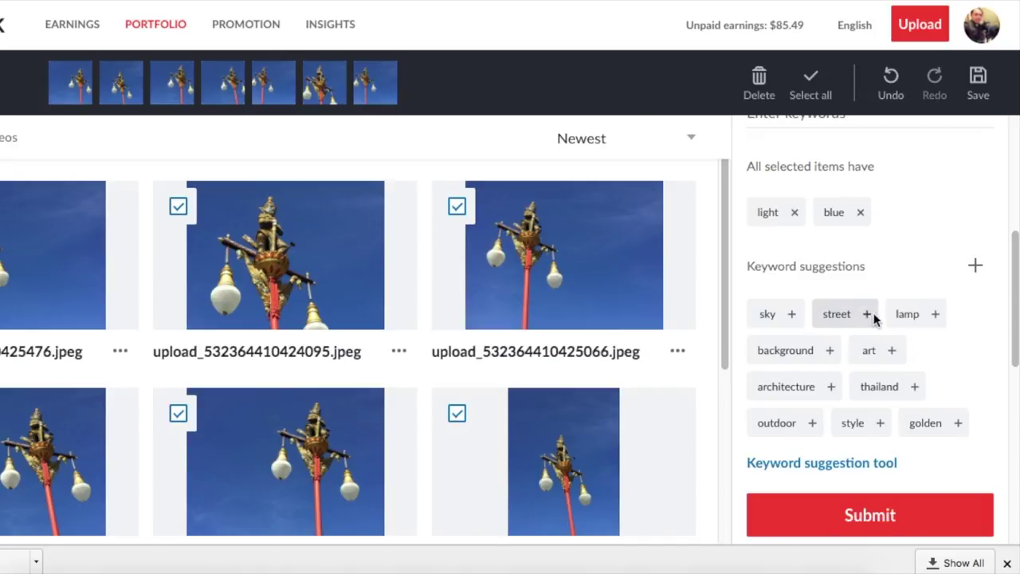
click(936, 316)
click(865, 316)
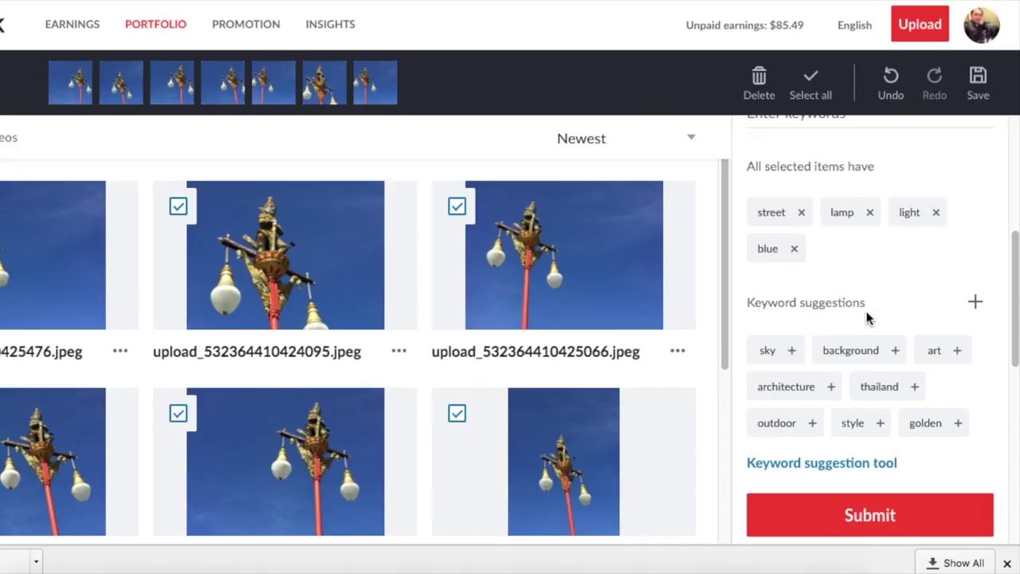
click(792, 351)
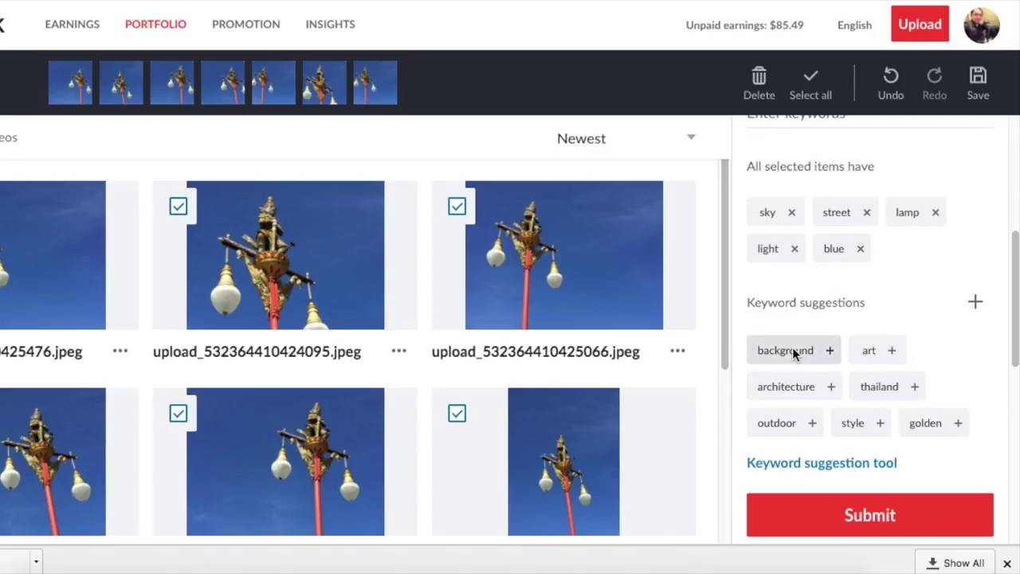
click(792, 350)
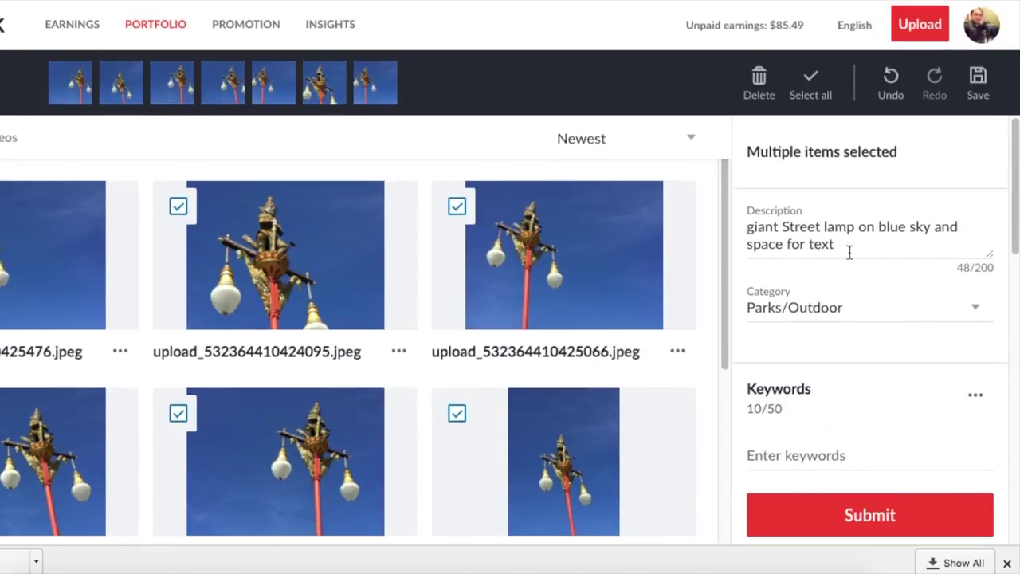
- Add all remaining suggested keywords, style and golden, to the selected images at once
scroll(883, 312, down, 4)
scroll(883, 313, down, 1)
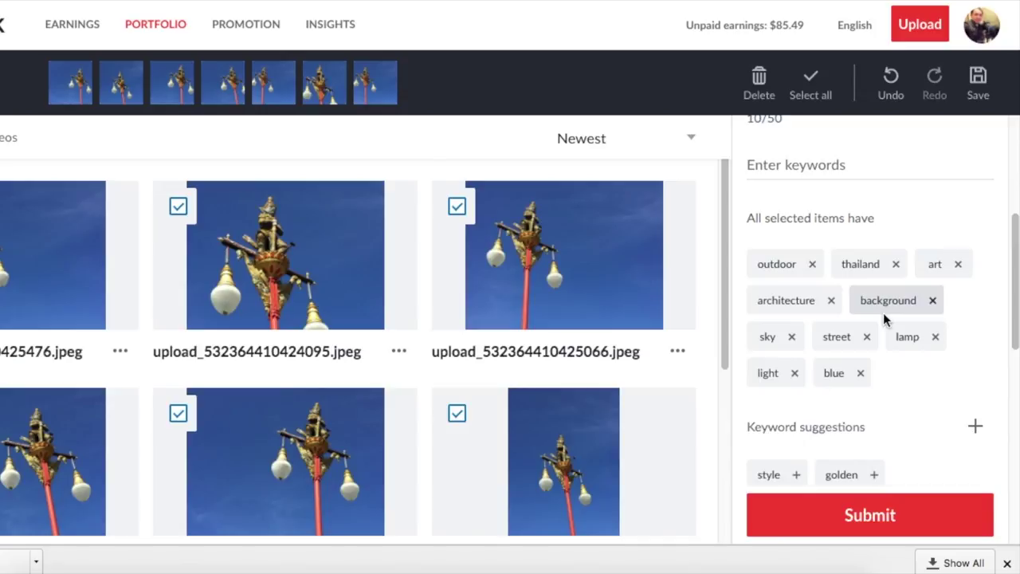
scroll(883, 315, down, 2)
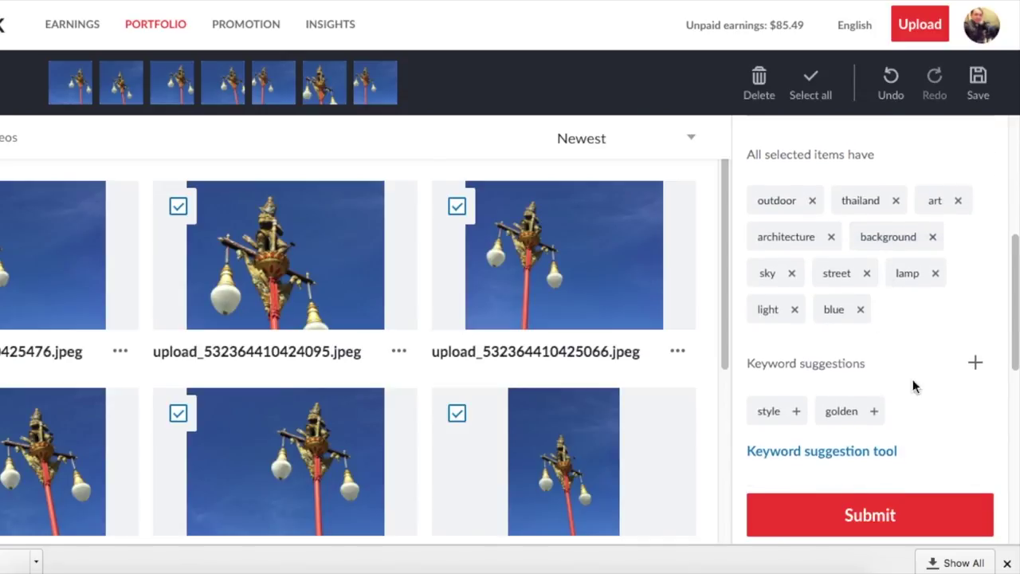
click(975, 364)
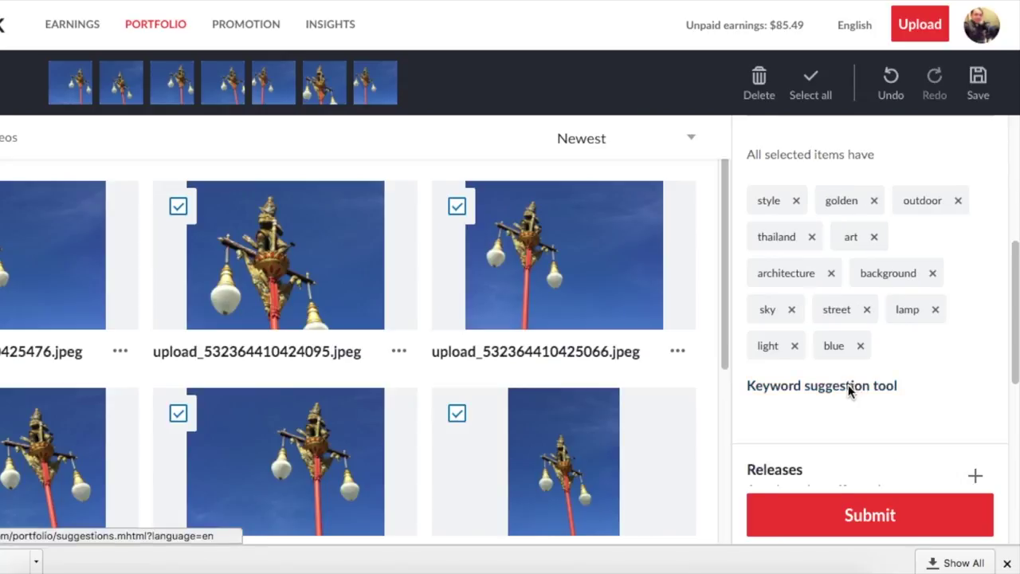
- Open the keyword suggestion tool and search only photos for "giant Street lamp"
click(812, 385)
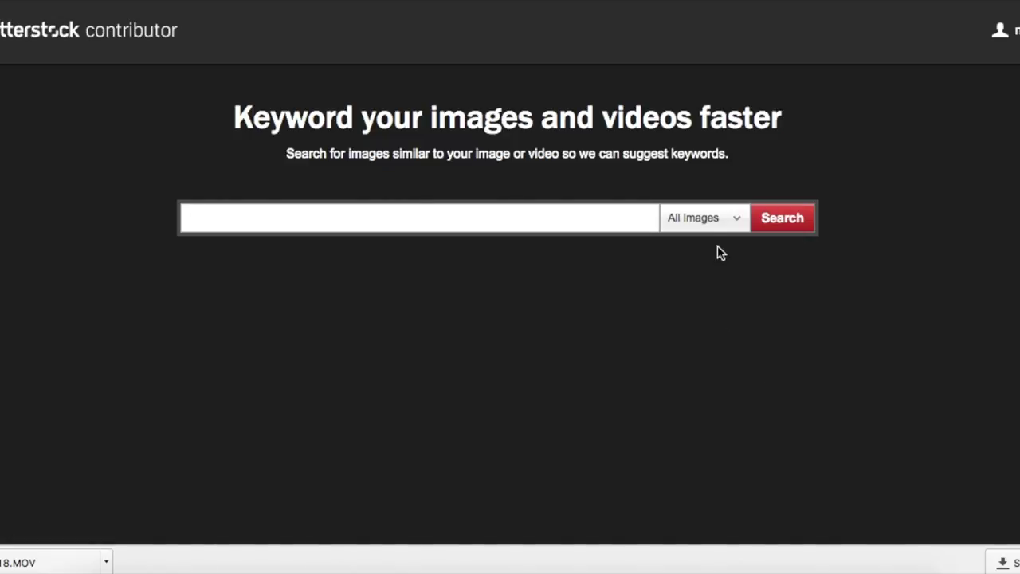
click(728, 220)
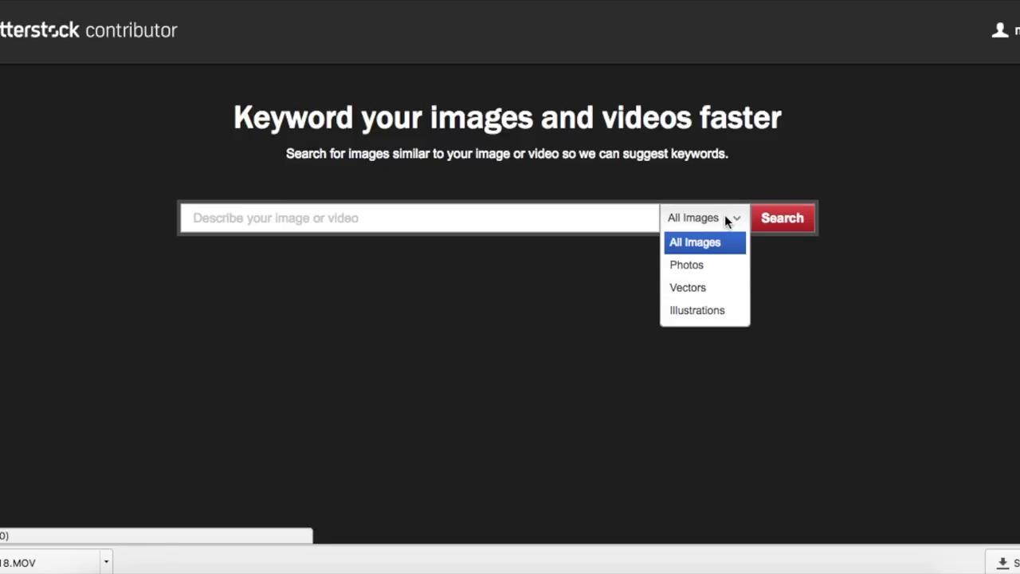
click(686, 266)
click(541, 227)
text(giant Street lamp)
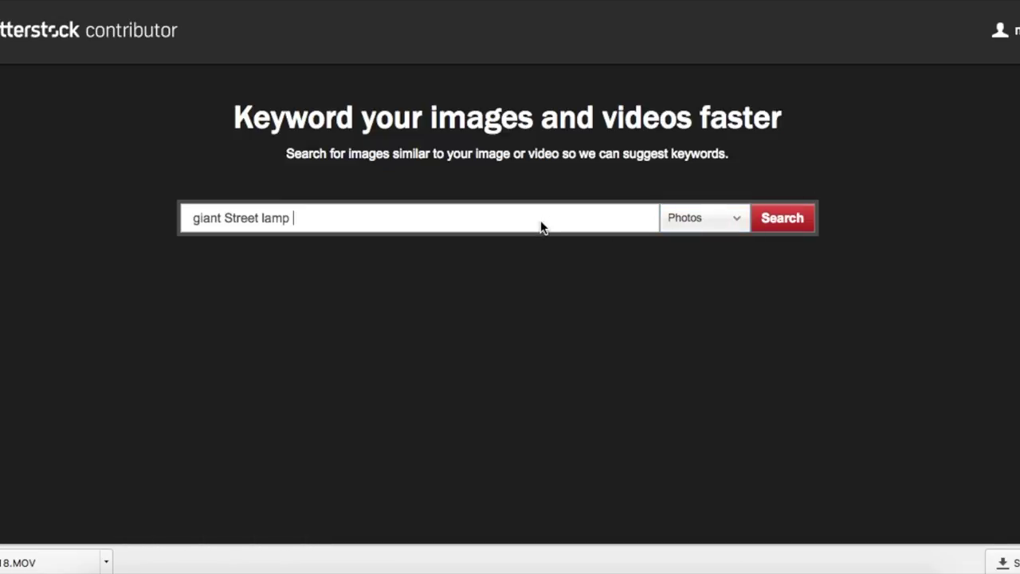
click(774, 231)
- Select the red and gold figure lamp on blue sky and the golden elephant lamp from the results as similar images
scroll(772, 227, down, 10)
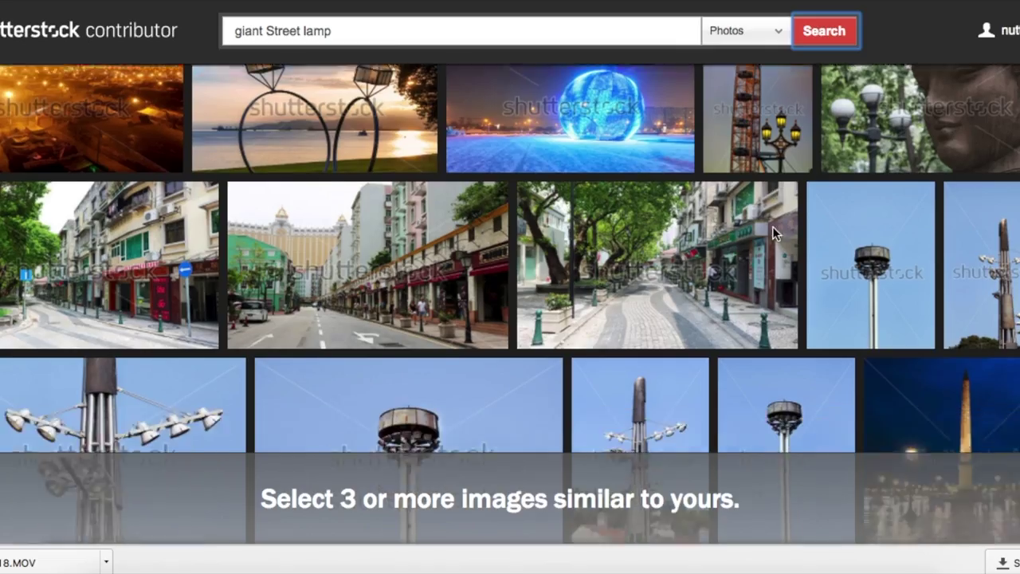
scroll(775, 233, down, 10)
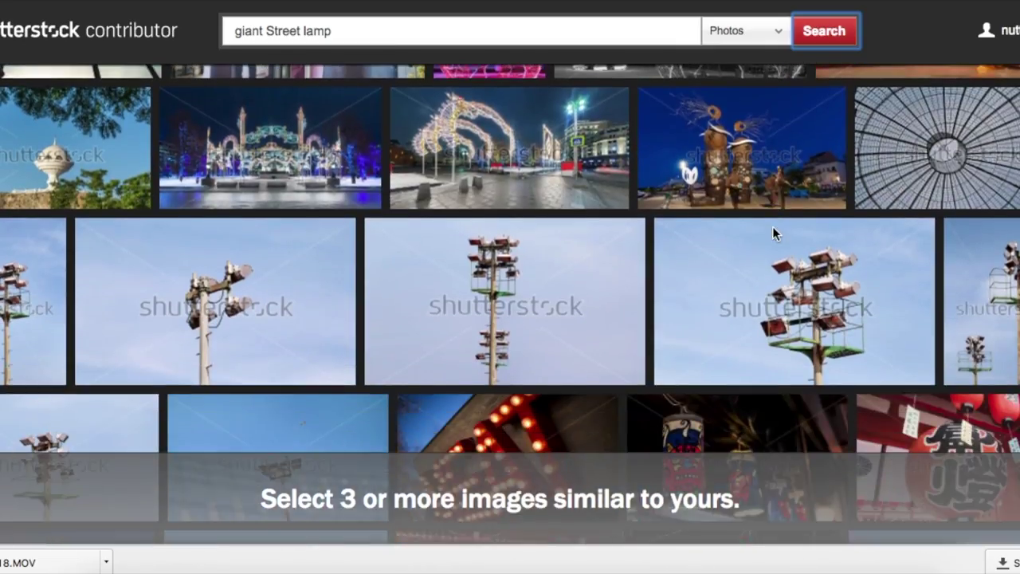
scroll(775, 233, down, 15)
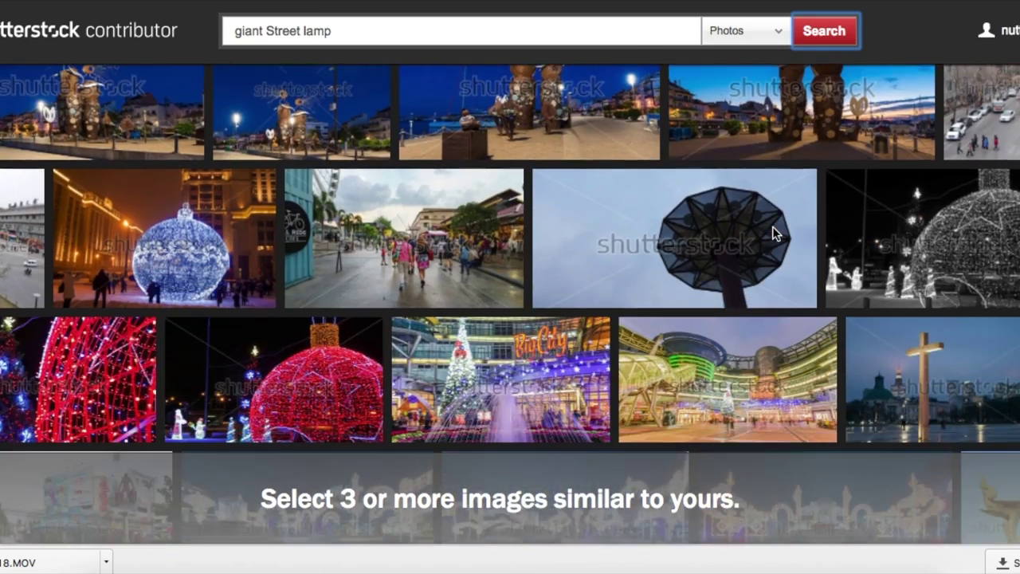
scroll(773, 233, down, 15)
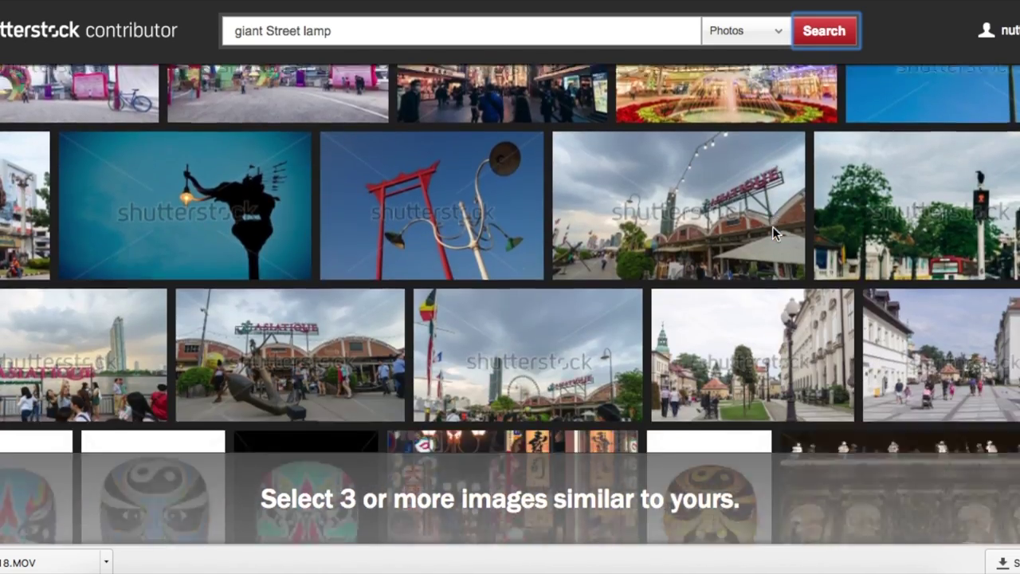
scroll(773, 233, down, 10)
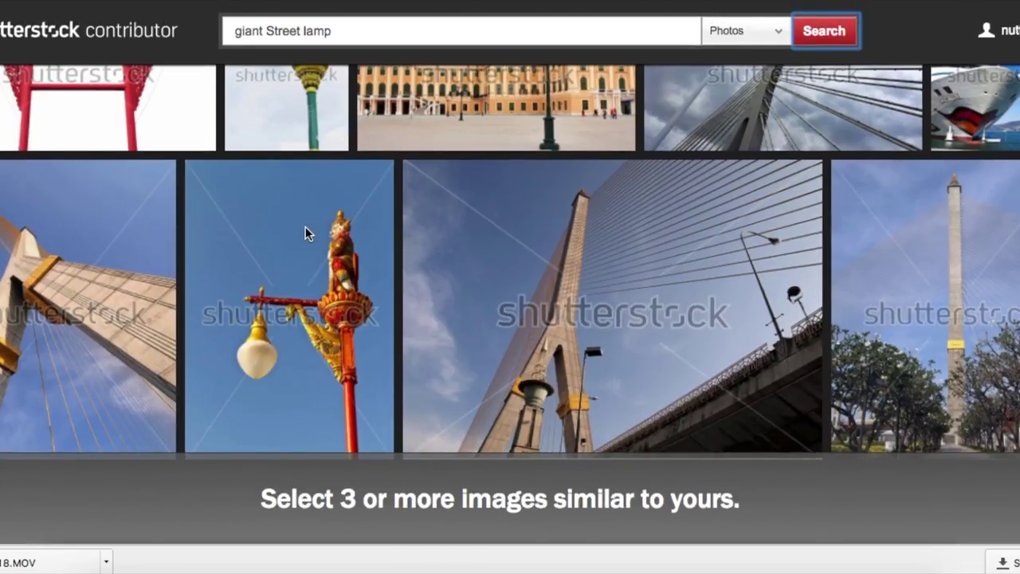
click(332, 264)
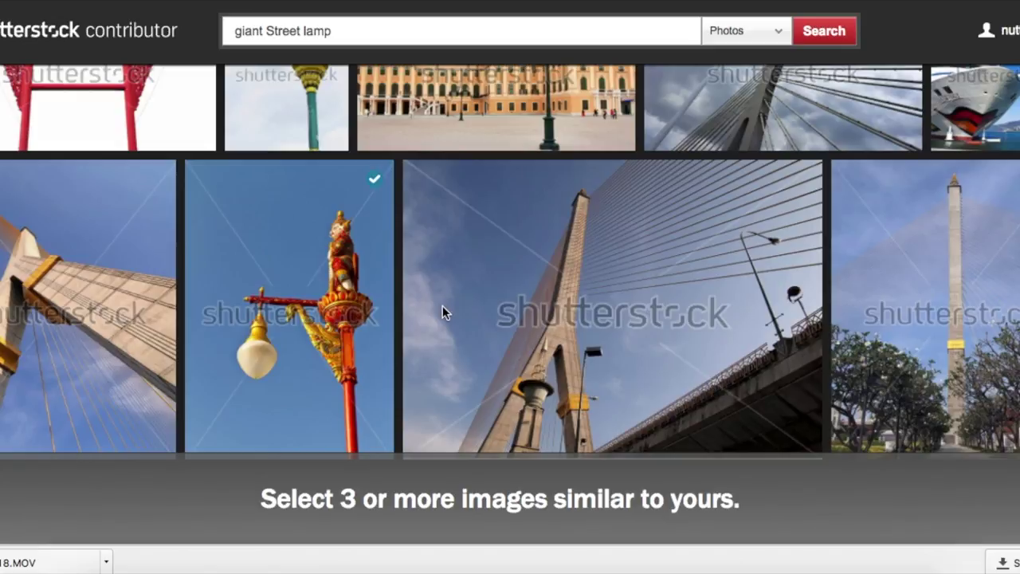
scroll(444, 312, up, 3)
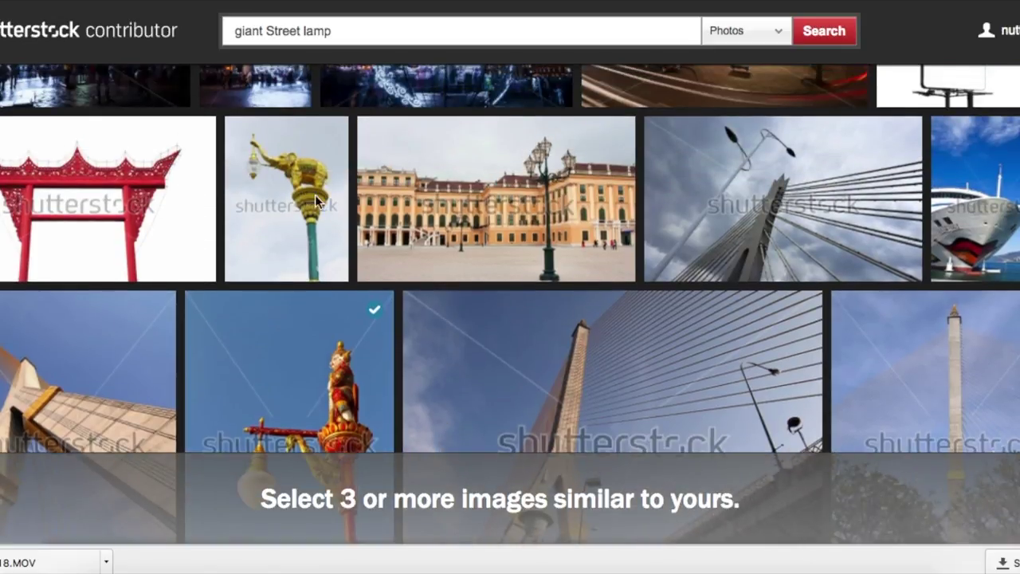
click(293, 187)
- Add the silhouetted lamp on teal sky, the curved lamp beside the red gate and one more result to the similar images
scroll(478, 235, up, 6)
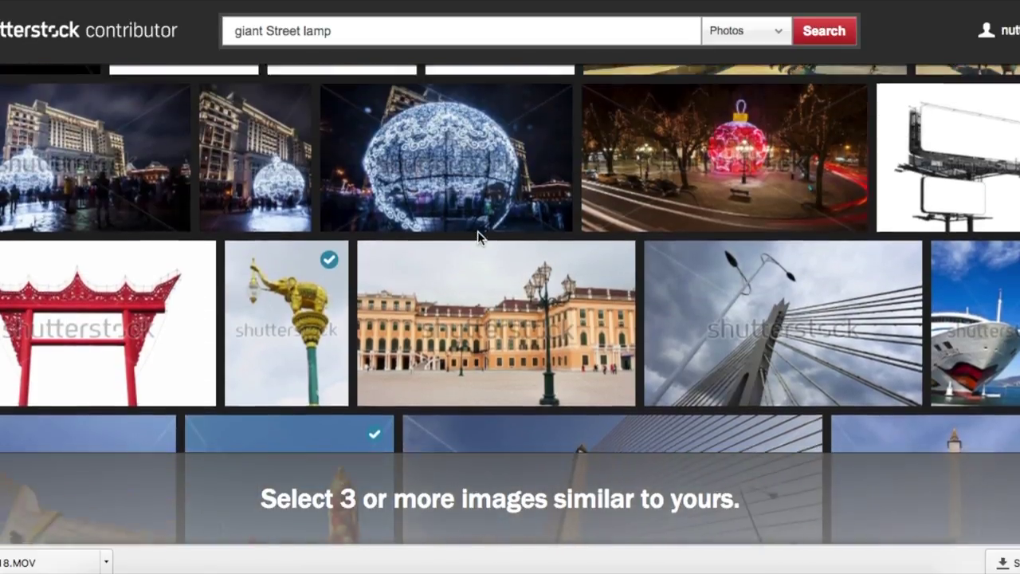
scroll(481, 236, up, 6)
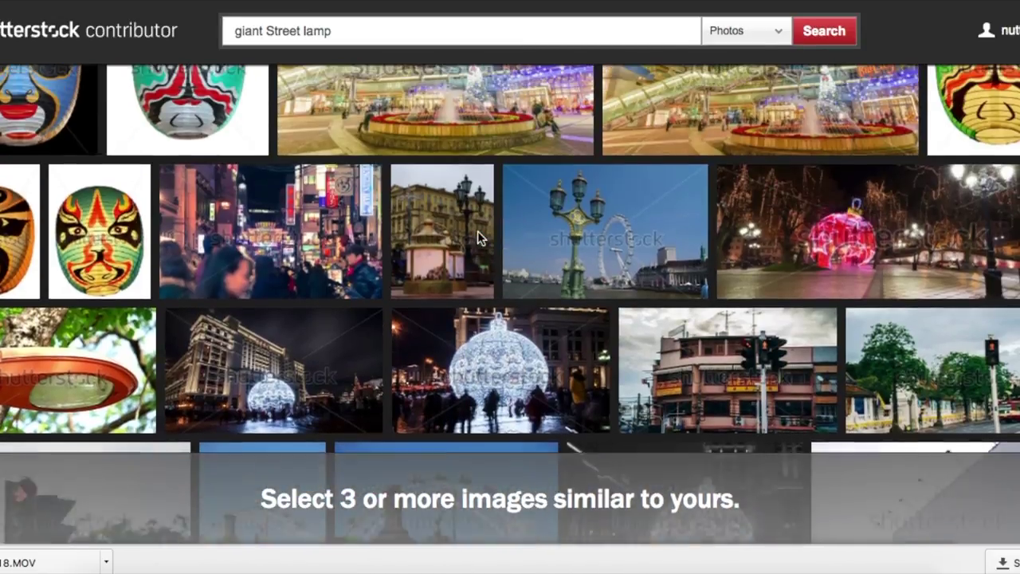
scroll(479, 236, up, 4)
scroll(477, 230, up, 3)
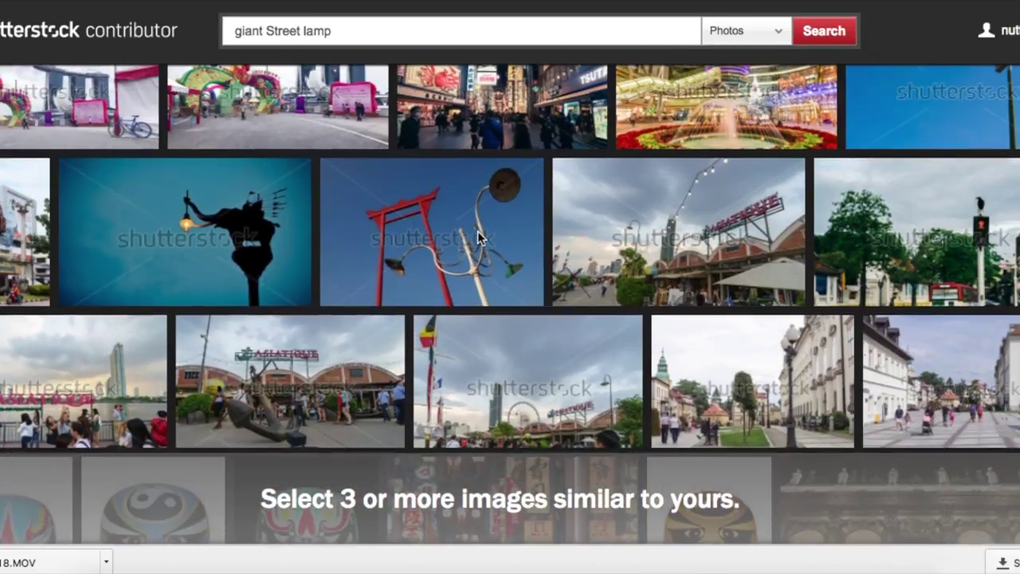
click(199, 205)
click(461, 212)
scroll(462, 213, up, 5)
click(444, 266)
scroll(444, 263, up, 10)
scroll(444, 267, up, 15)
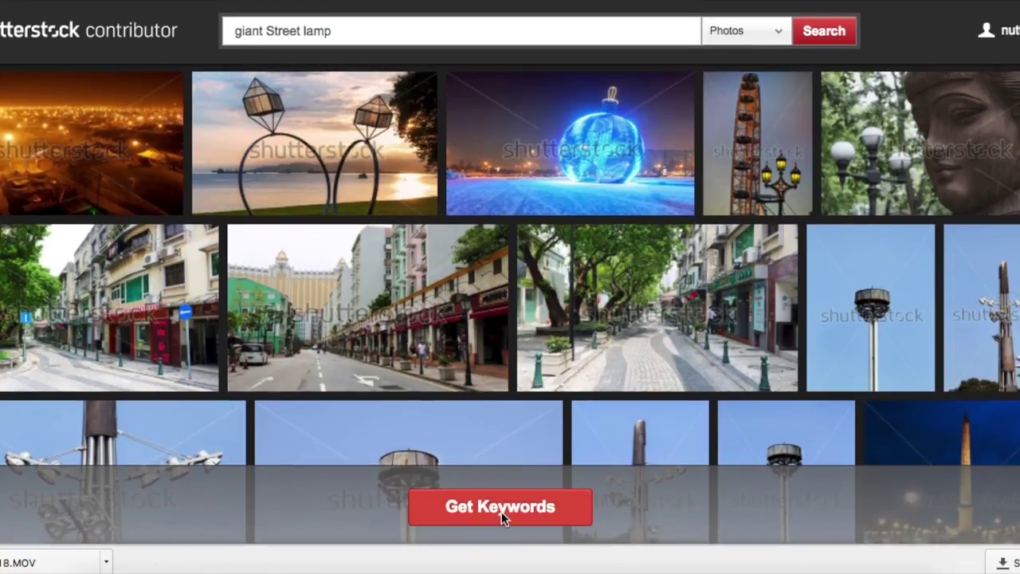
- Get keywords from the chosen similar images and copy the pre-selected ones to the clipboard
click(501, 518)
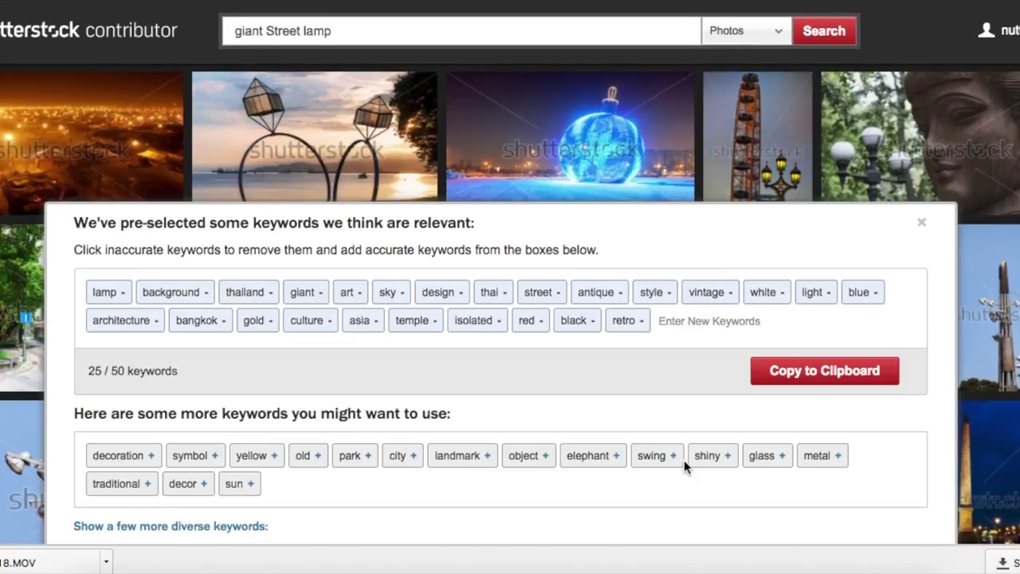
scroll(684, 459, down, 1)
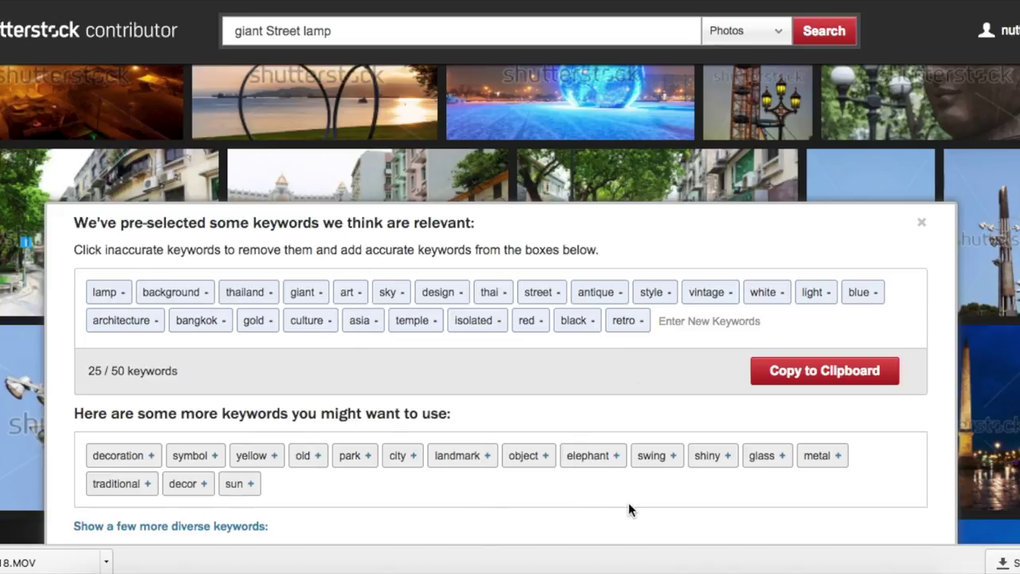
click(809, 371)
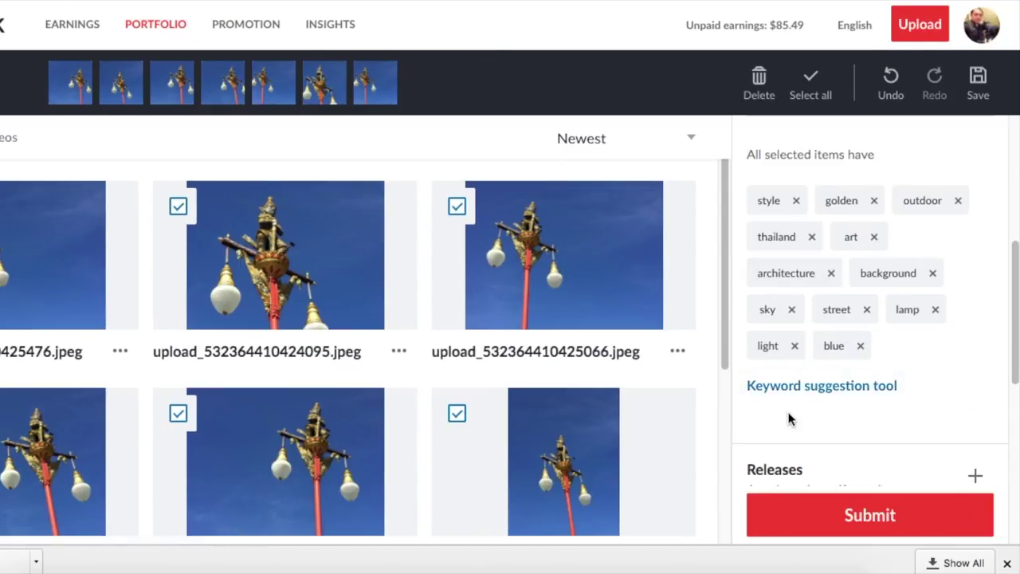
- Paste the copied keywords into the keyword entry of the selected lamp photos and add them all
scroll(842, 392, up, 2)
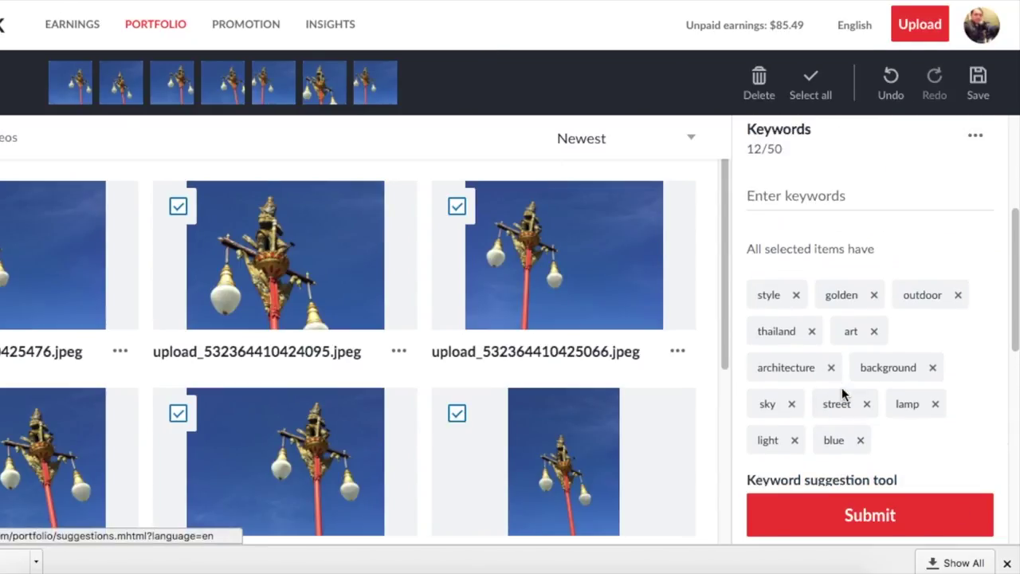
click(836, 195)
key(ctrl+v)
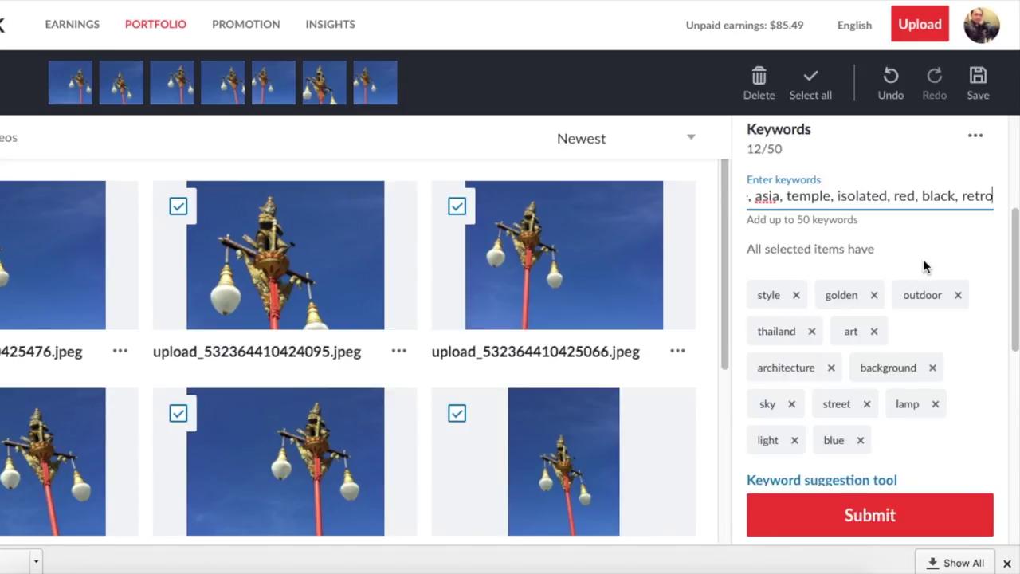
key(Return)
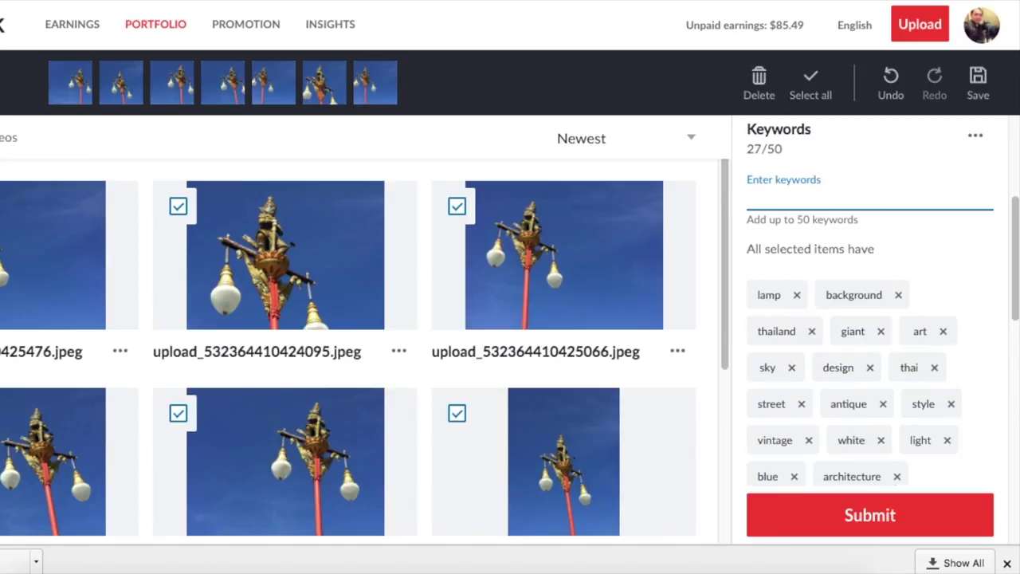
- Review the complete keyword list of the selected photos for unsuitable entries
scroll(934, 338, down, 3)
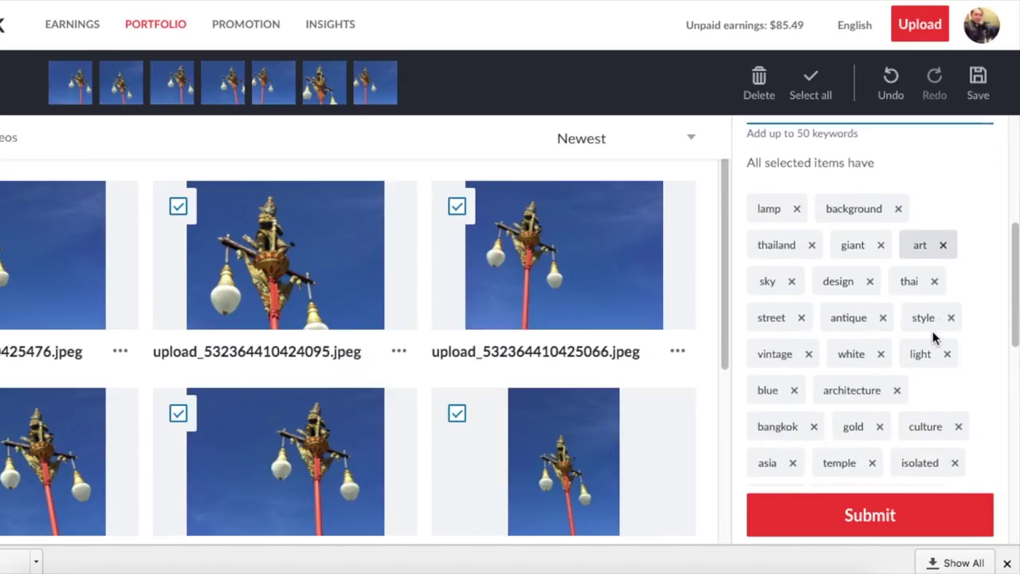
scroll(934, 338, down, 3)
scroll(933, 337, up, 5)
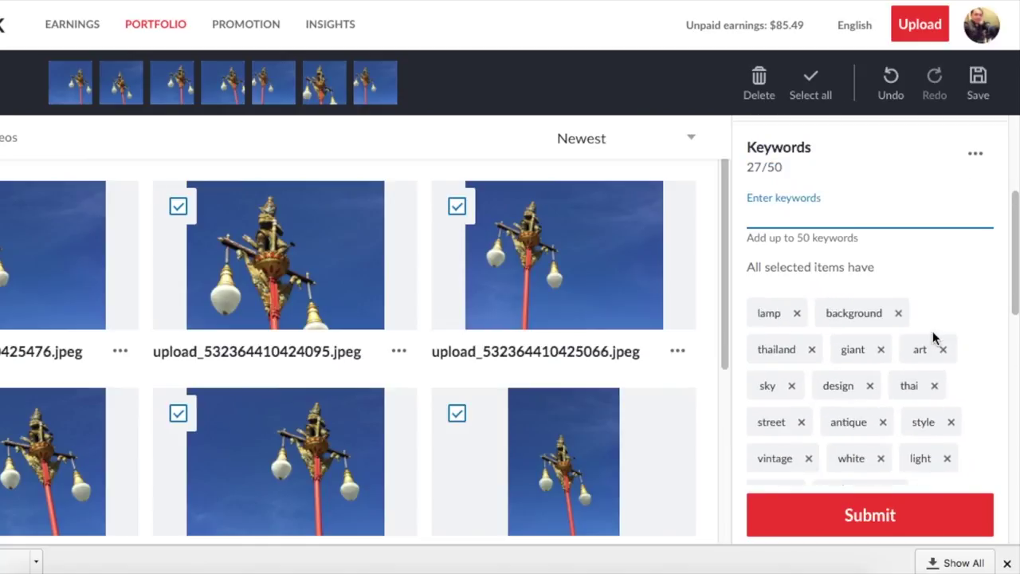
scroll(934, 338, down, 5)
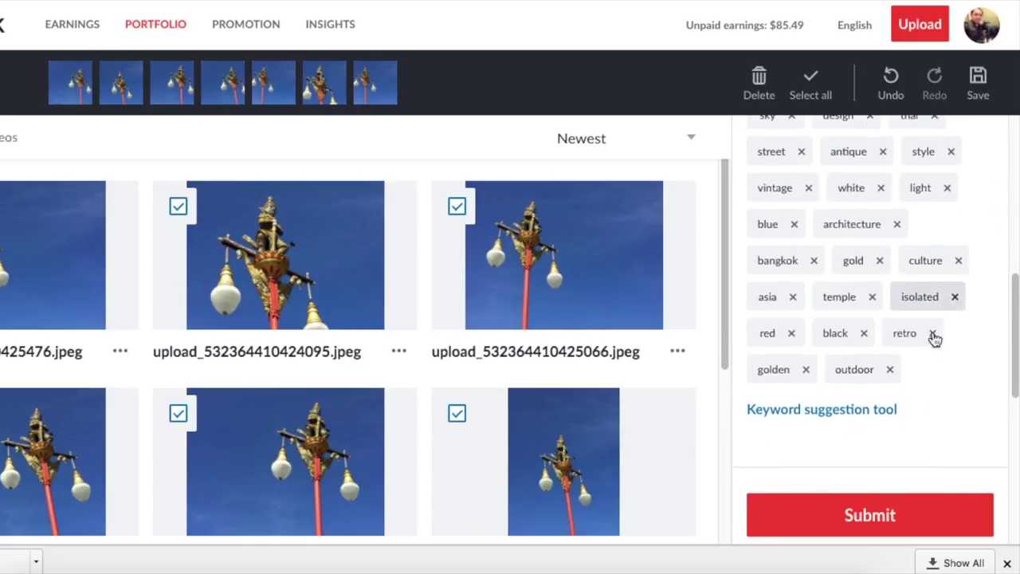
scroll(934, 338, down, 1)
scroll(934, 338, up, 3)
scroll(934, 338, down, 5)
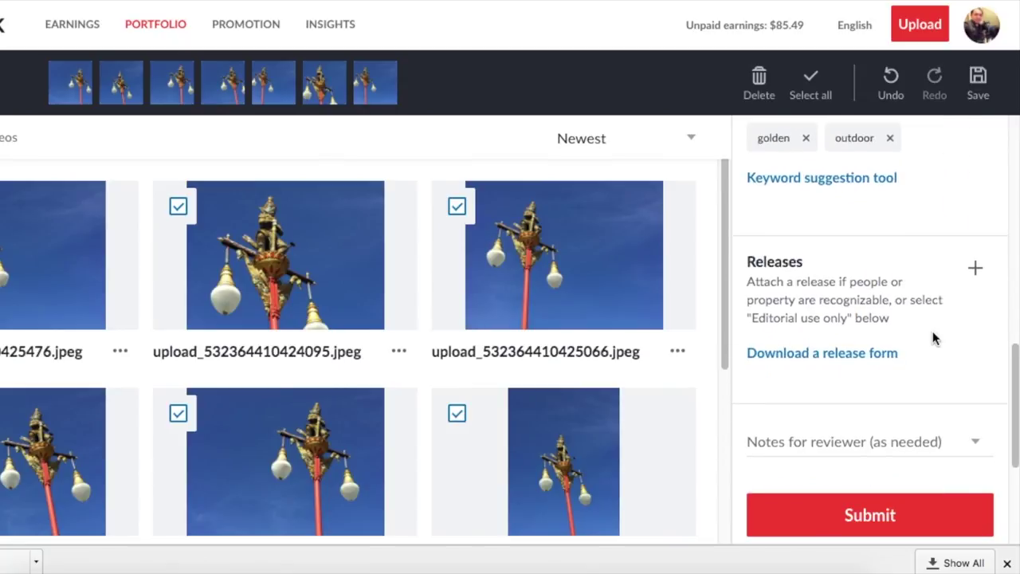
- Examine the release requirements, reviewer note choices, applicable content flags and sort order choices without changing any of them
scroll(934, 338, down, 1)
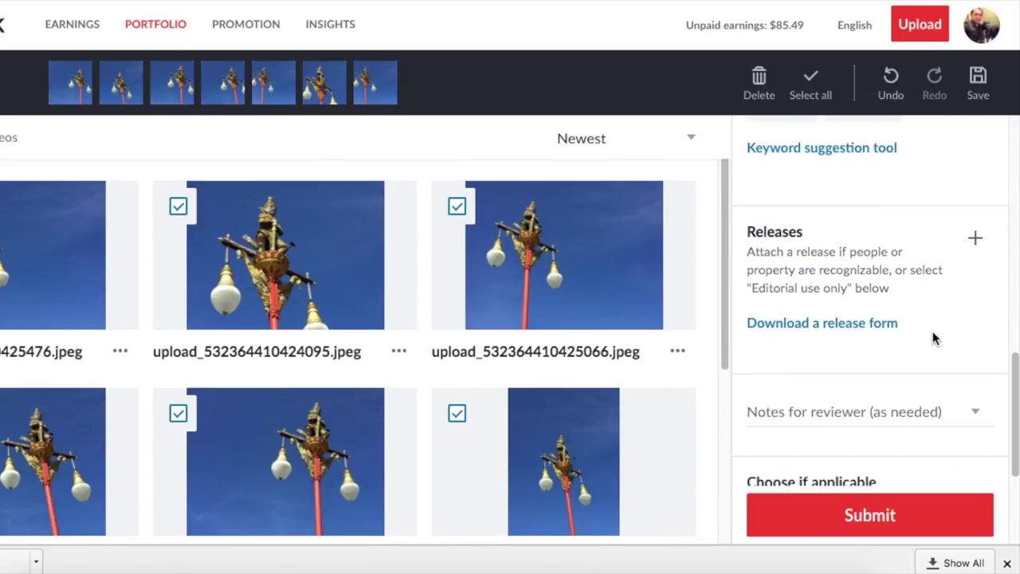
scroll(934, 338, down, 1)
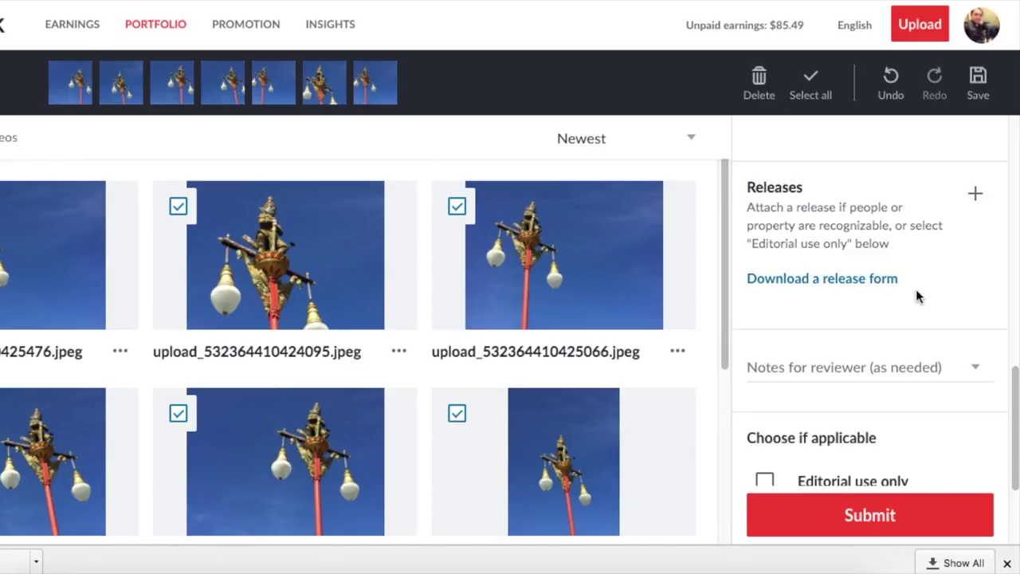
scroll(916, 297, down, 1)
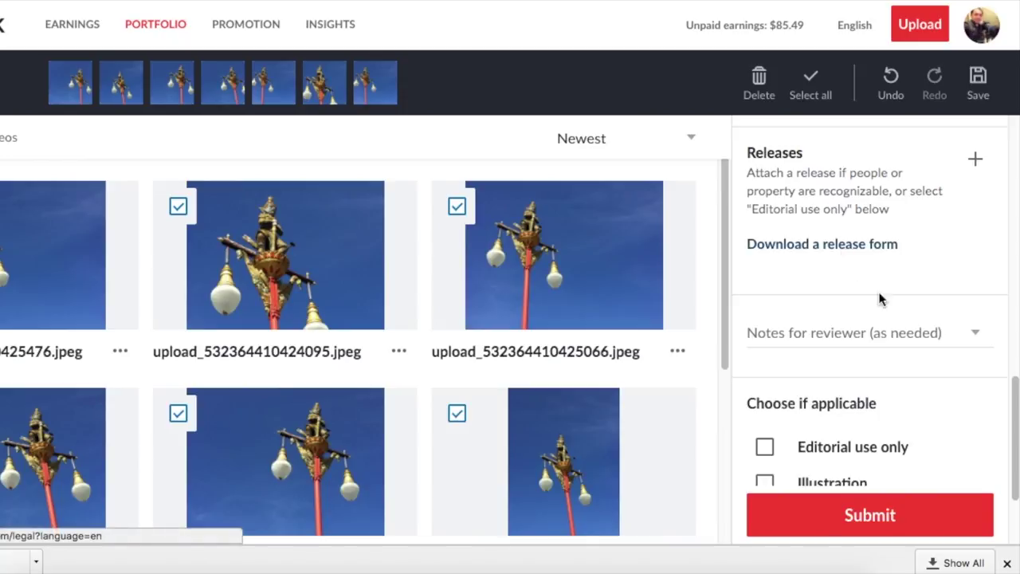
scroll(890, 318, down, 2)
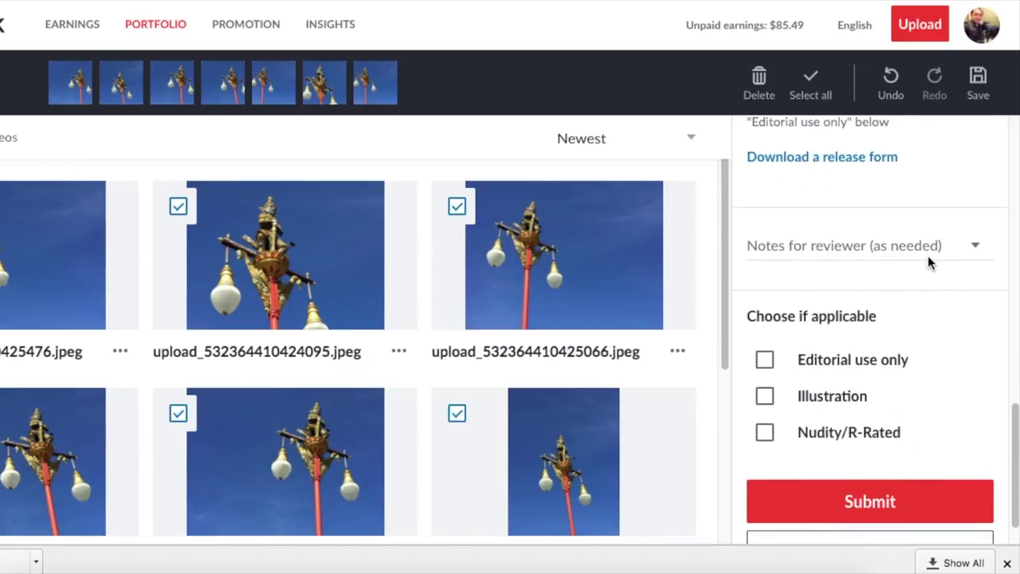
click(935, 246)
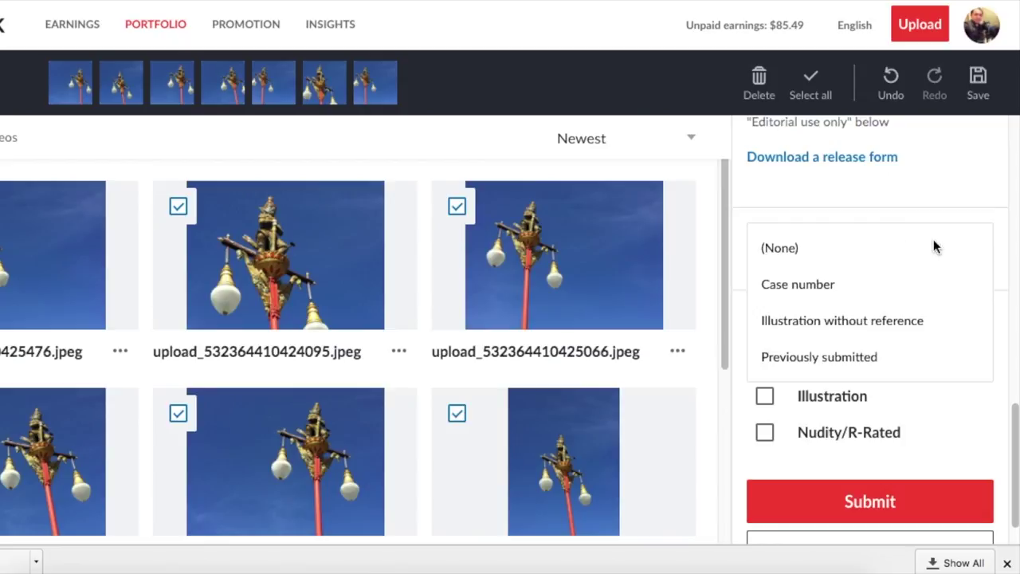
click(943, 185)
scroll(929, 384, down, 1)
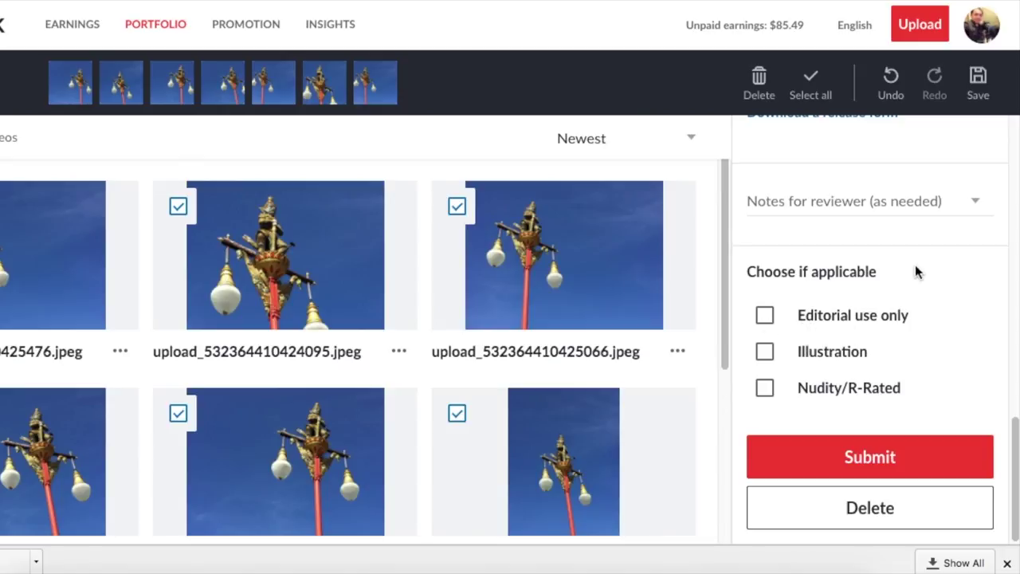
click(584, 137)
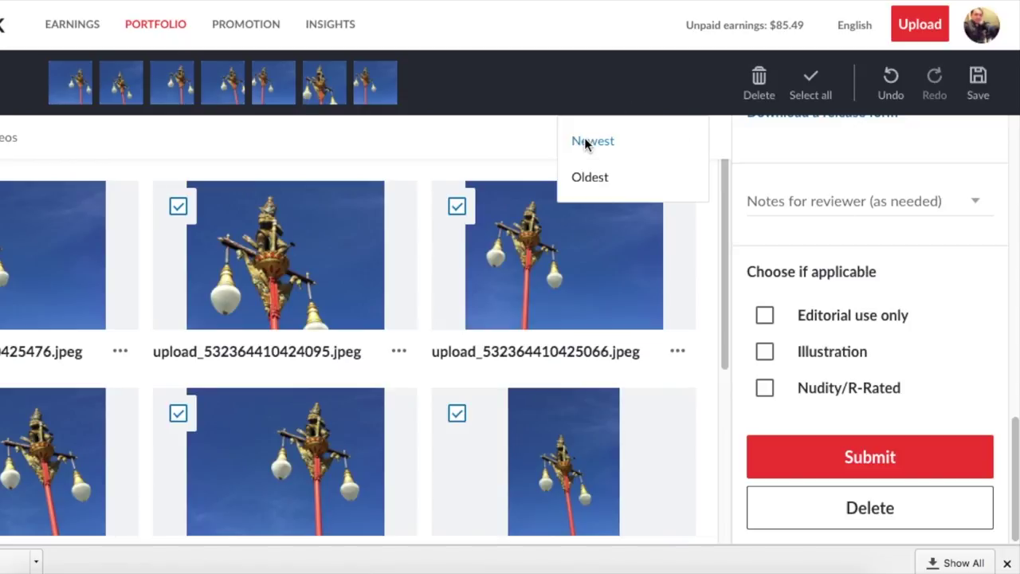
click(445, 142)
- Look over the batch of selected street lamp photos and submit it for review
scroll(271, 451, down, 1)
scroll(271, 450, down, 2)
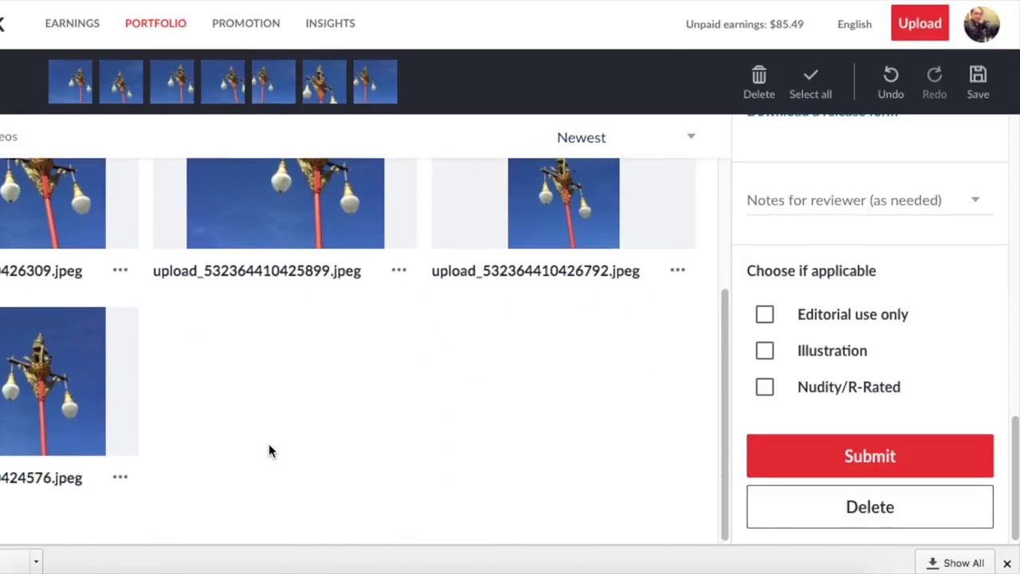
scroll(270, 448, up, 3)
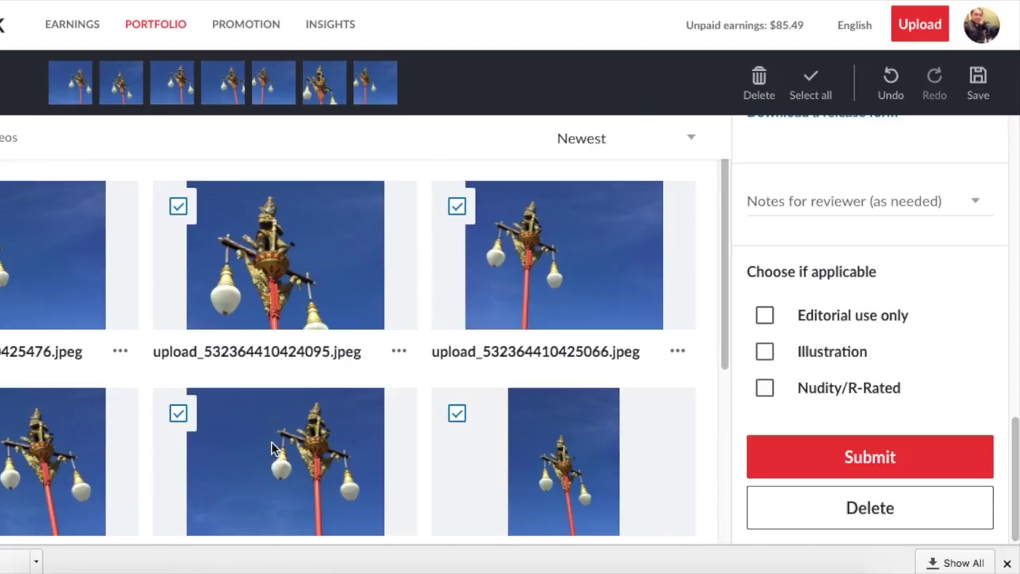
scroll(271, 441, down, 5)
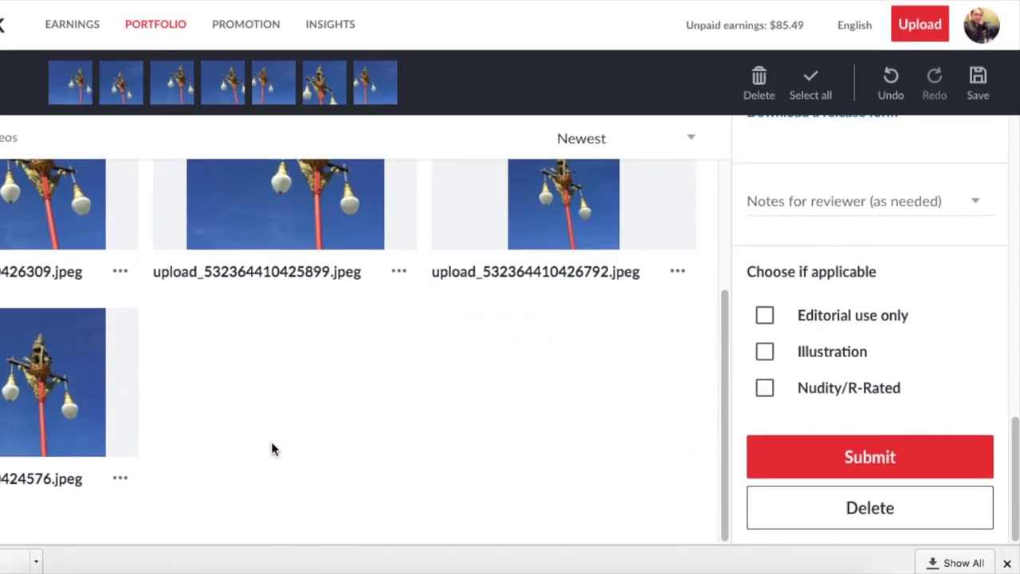
click(860, 448)
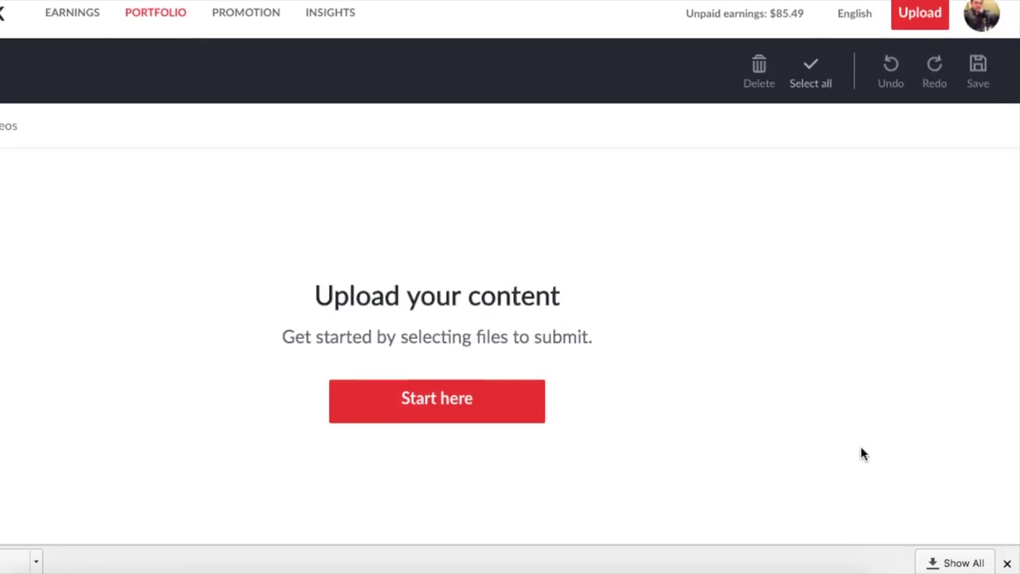
- Open the contributor home dashboard and examine the image submission statuses, earnings summary, monthly earnings, latest downloads, catalog sets and top performers
click(0, 23)
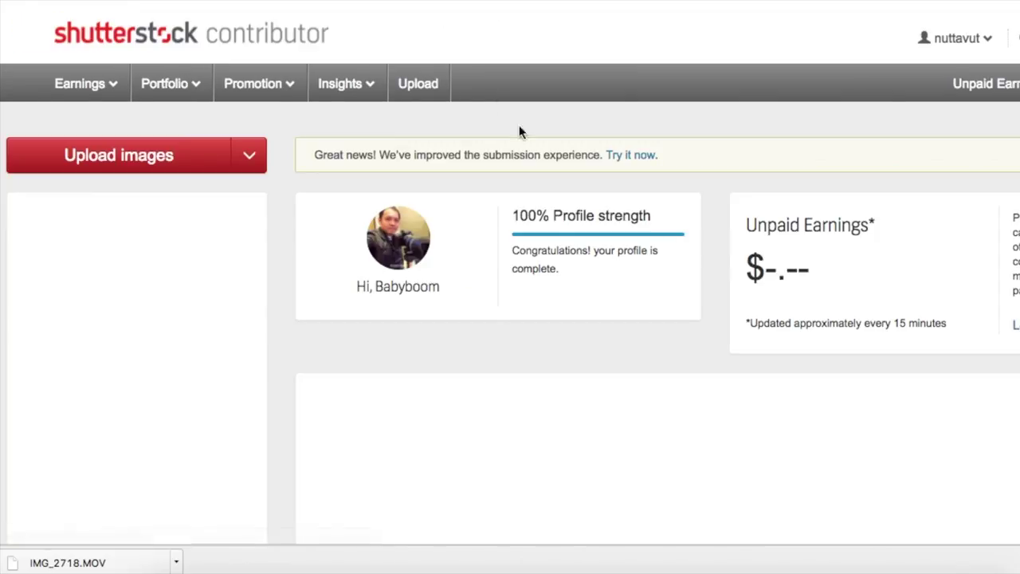
scroll(834, 374, down, 3)
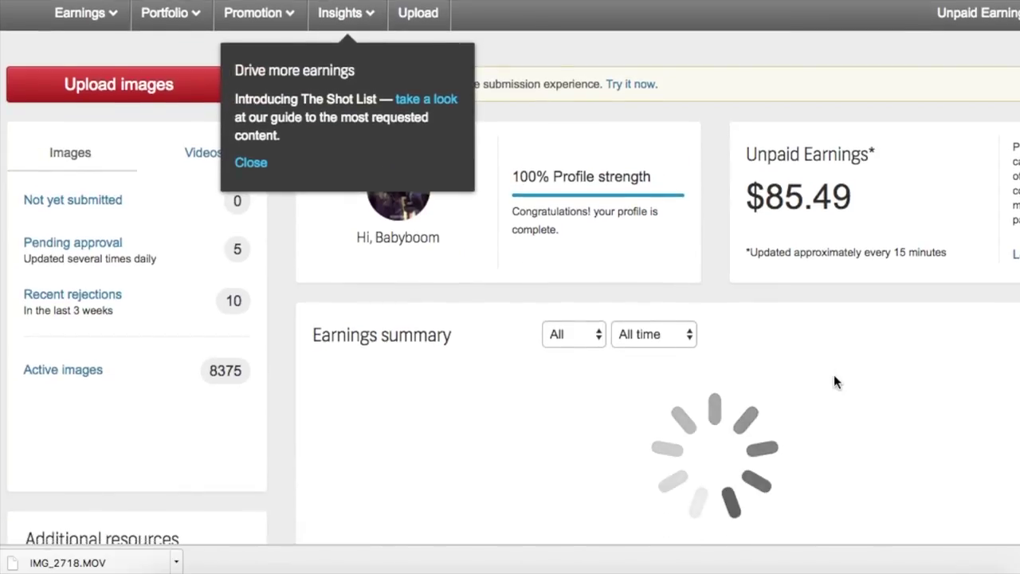
scroll(833, 382, down, 1)
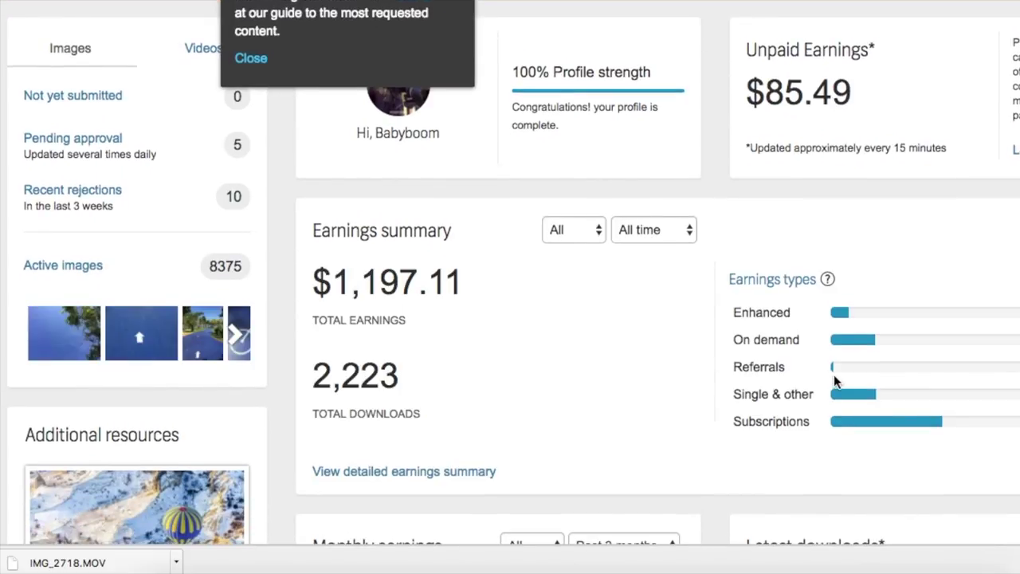
scroll(834, 374, up, 4)
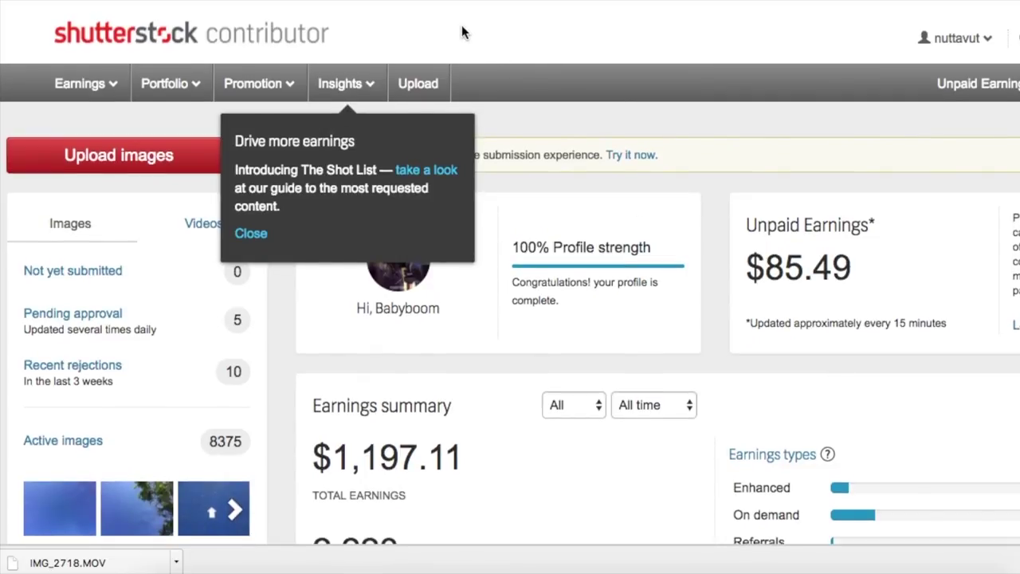
scroll(611, 377, down, 2)
scroll(609, 376, down, 10)
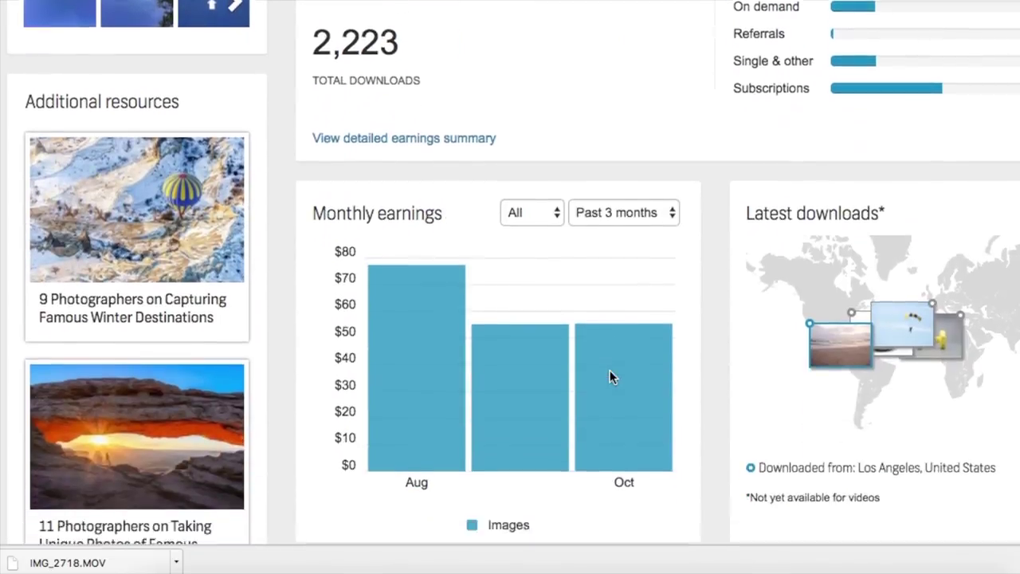
scroll(609, 376, down, 12)
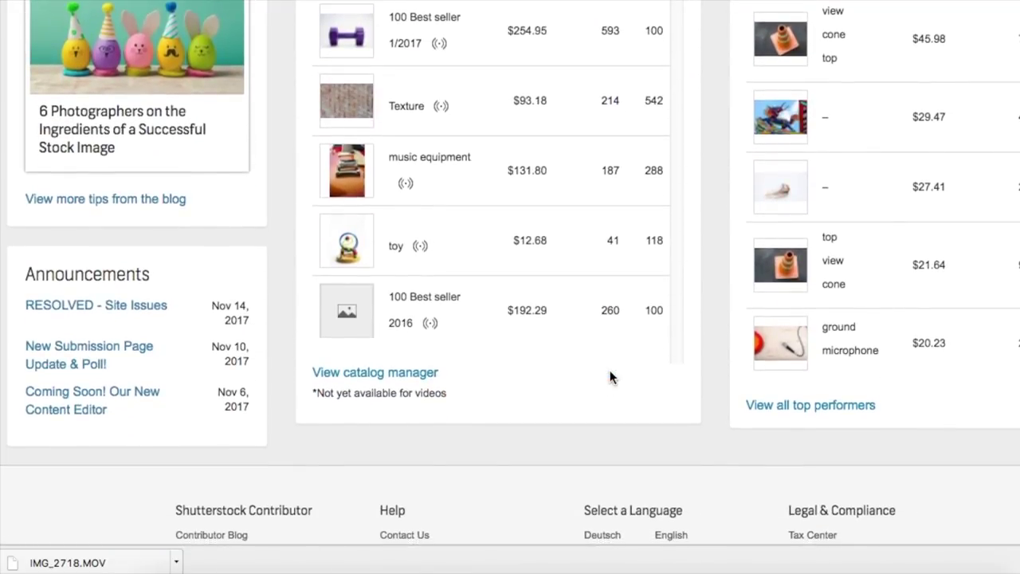
scroll(610, 377, down, 5)
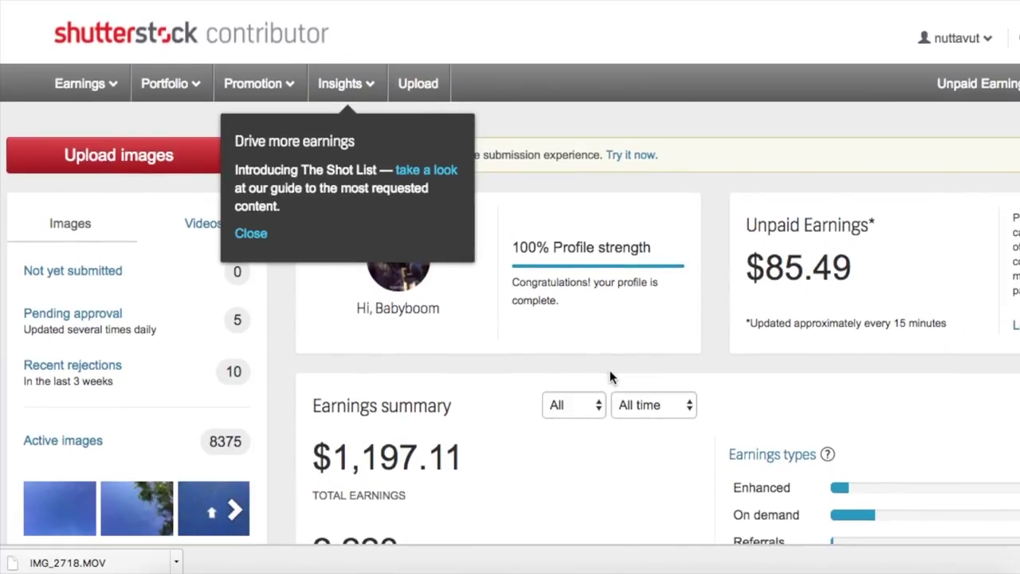
scroll(610, 376, down, 3)
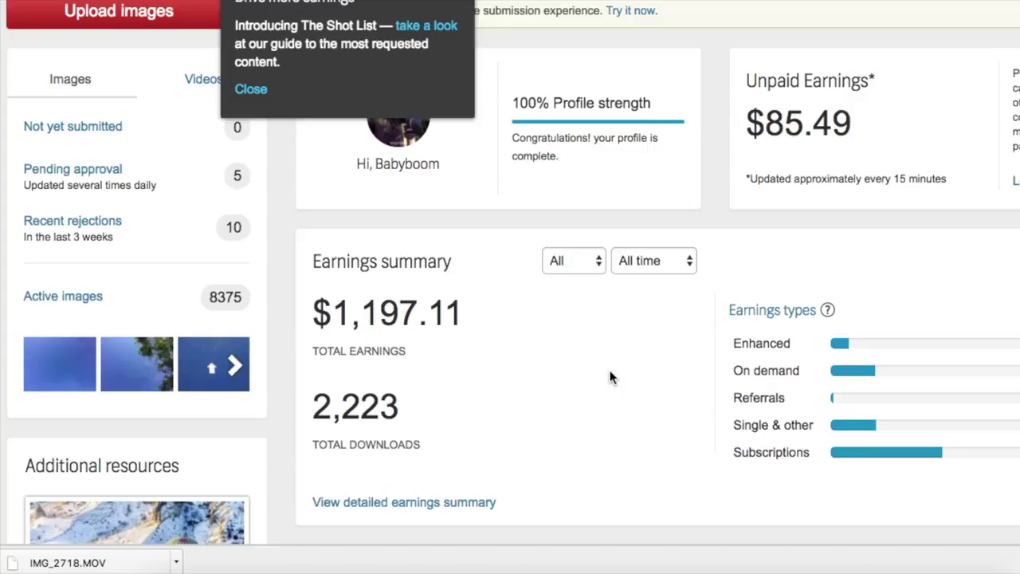
scroll(610, 376, up, 3)
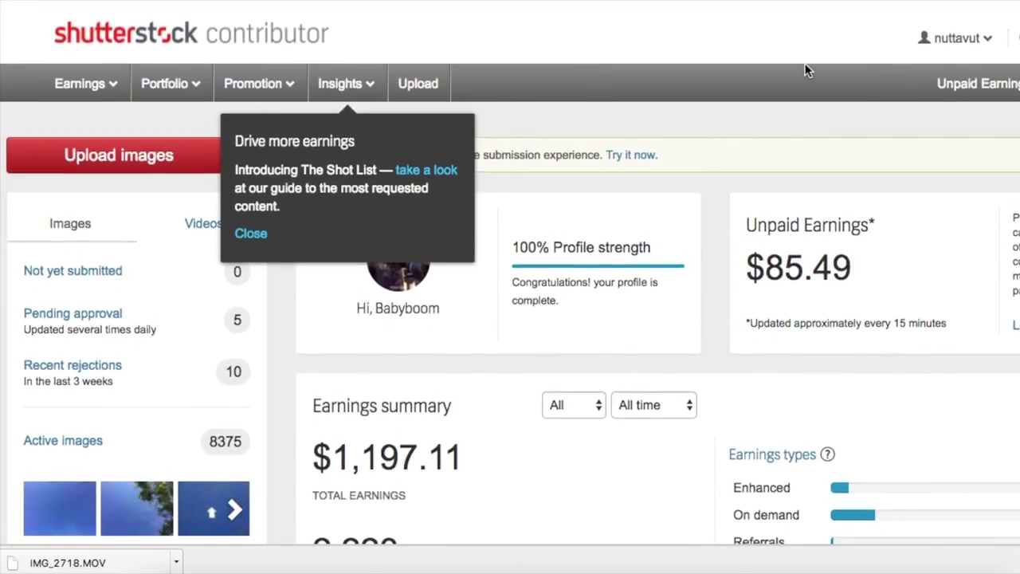